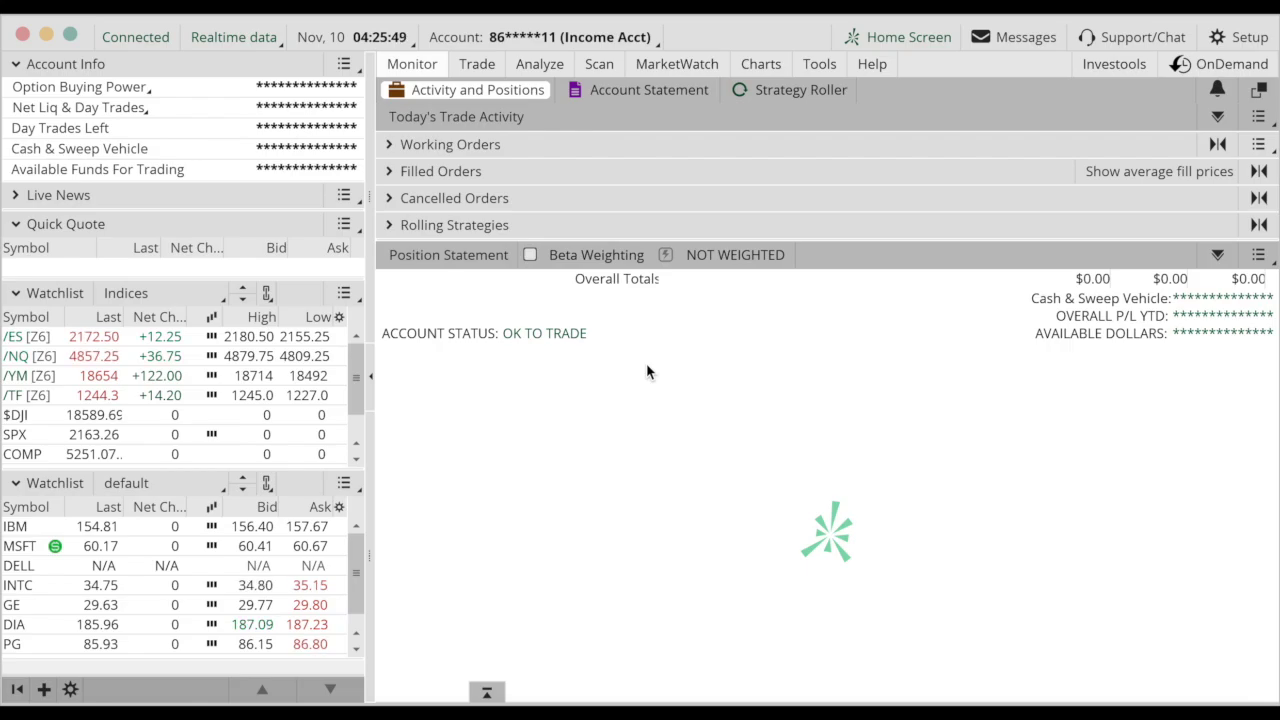
Open the price chart for the symbol TGT
{"action": "left_click", "coordinate": [750, 63]}
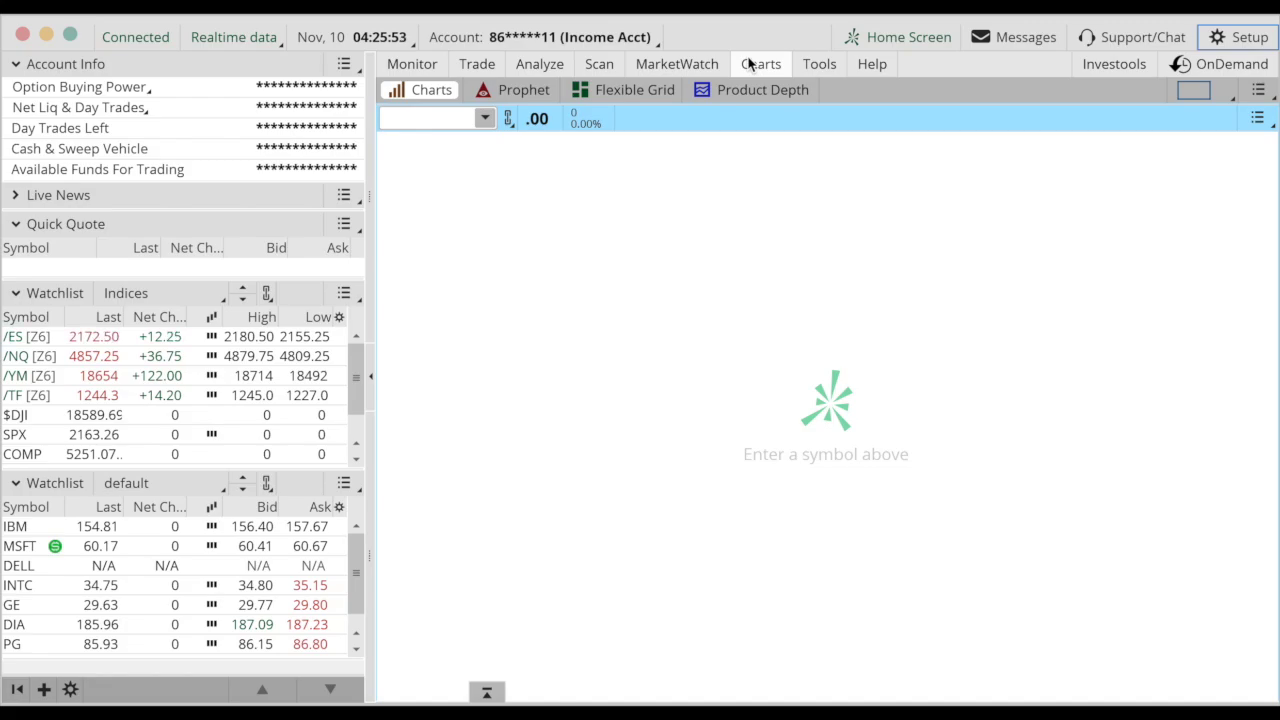
{"action": "left_click", "coordinate": [431, 121]}
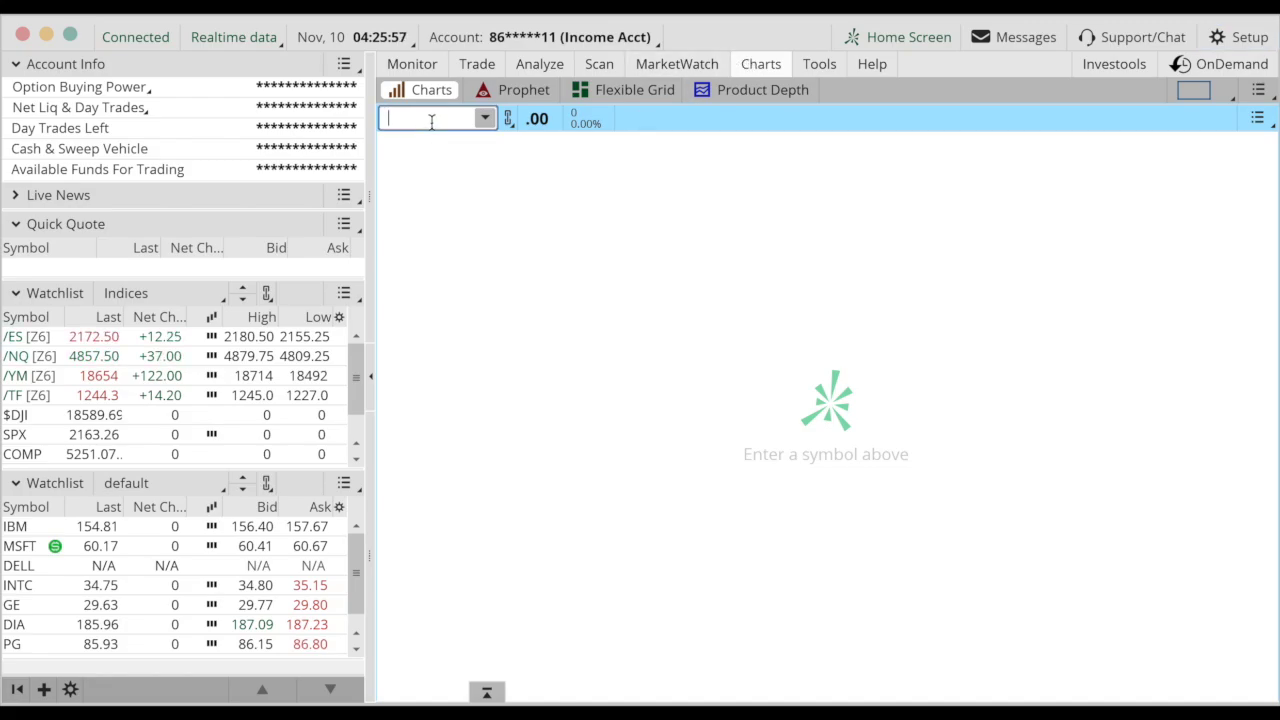
{"action": "type", "text": "TGT"}
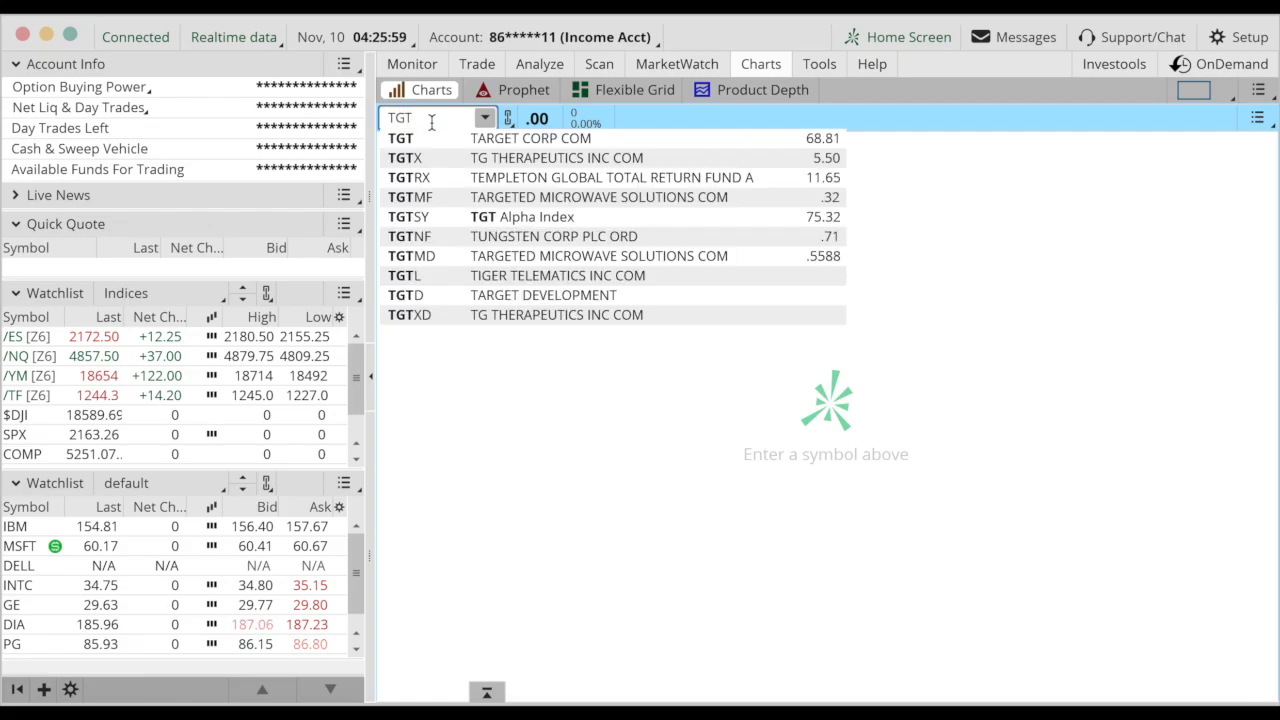
{"action": "key", "text": "Return"}
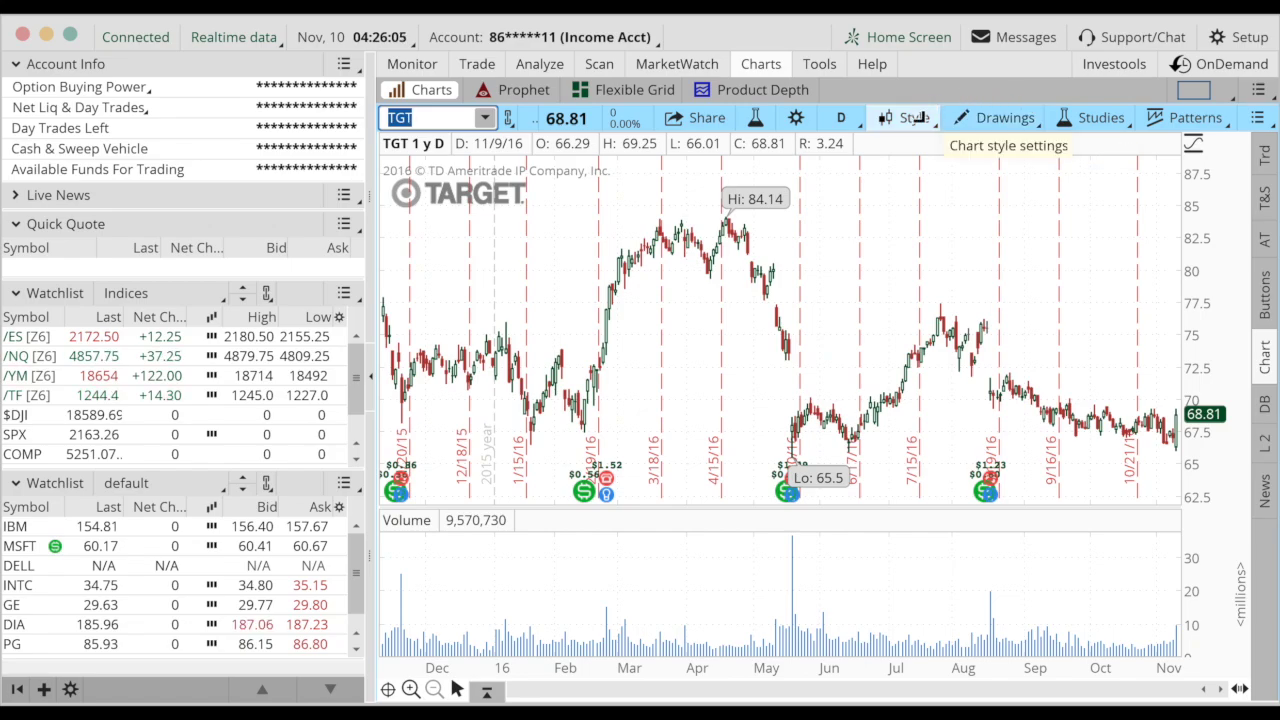
In the chart appearance settings, set the candle Border up, Border down and Doji colors to black
{"action": "left_click", "coordinate": [913, 118]}
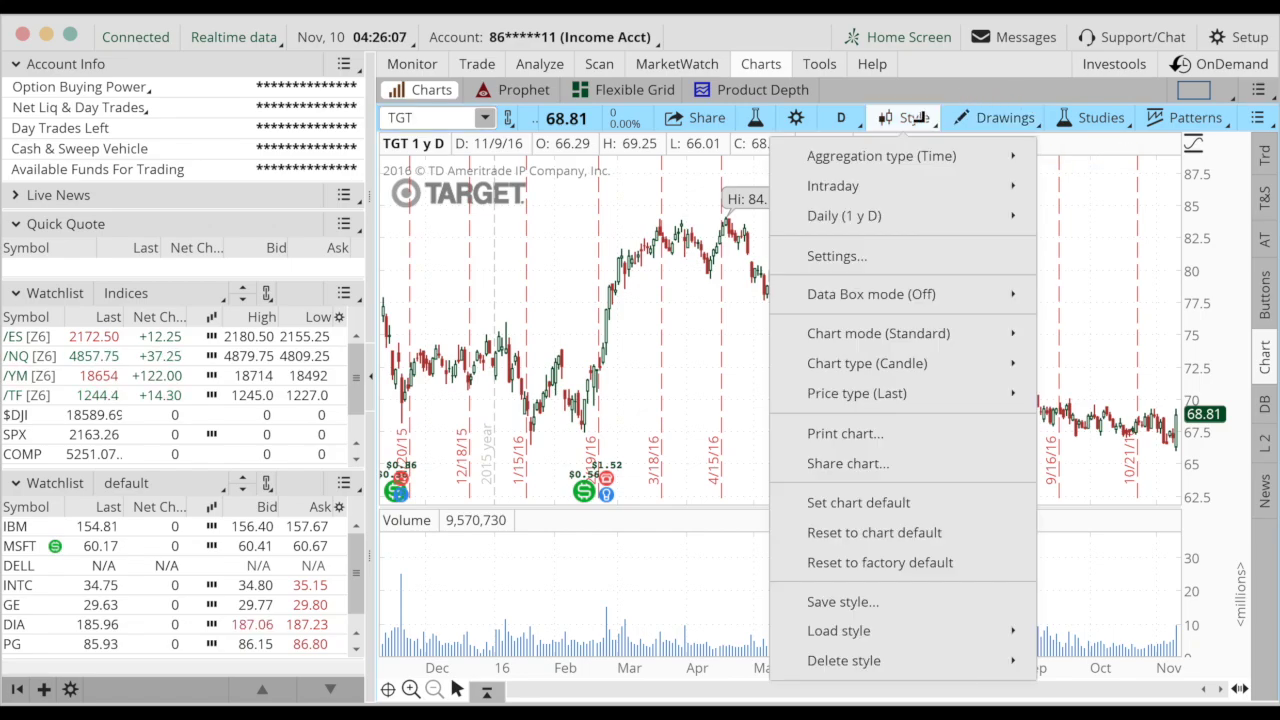
{"action": "left_click", "coordinate": [912, 257]}
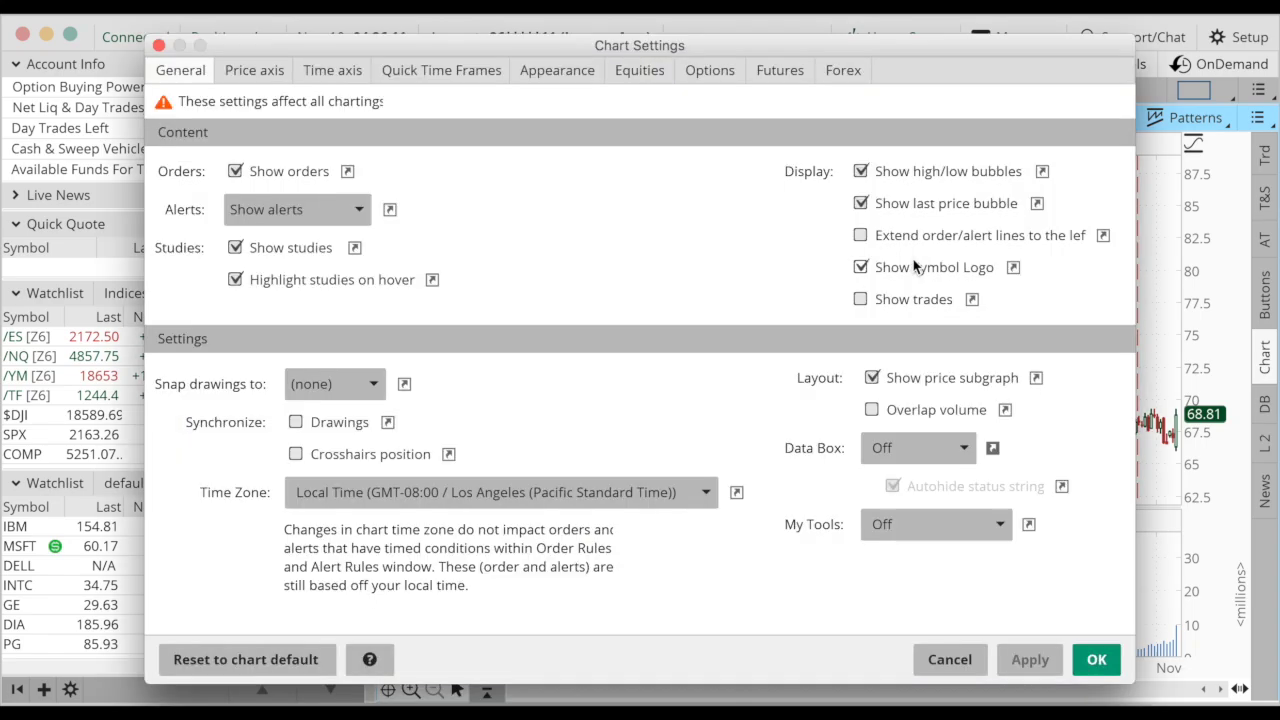
{"action": "left_click", "coordinate": [566, 78]}
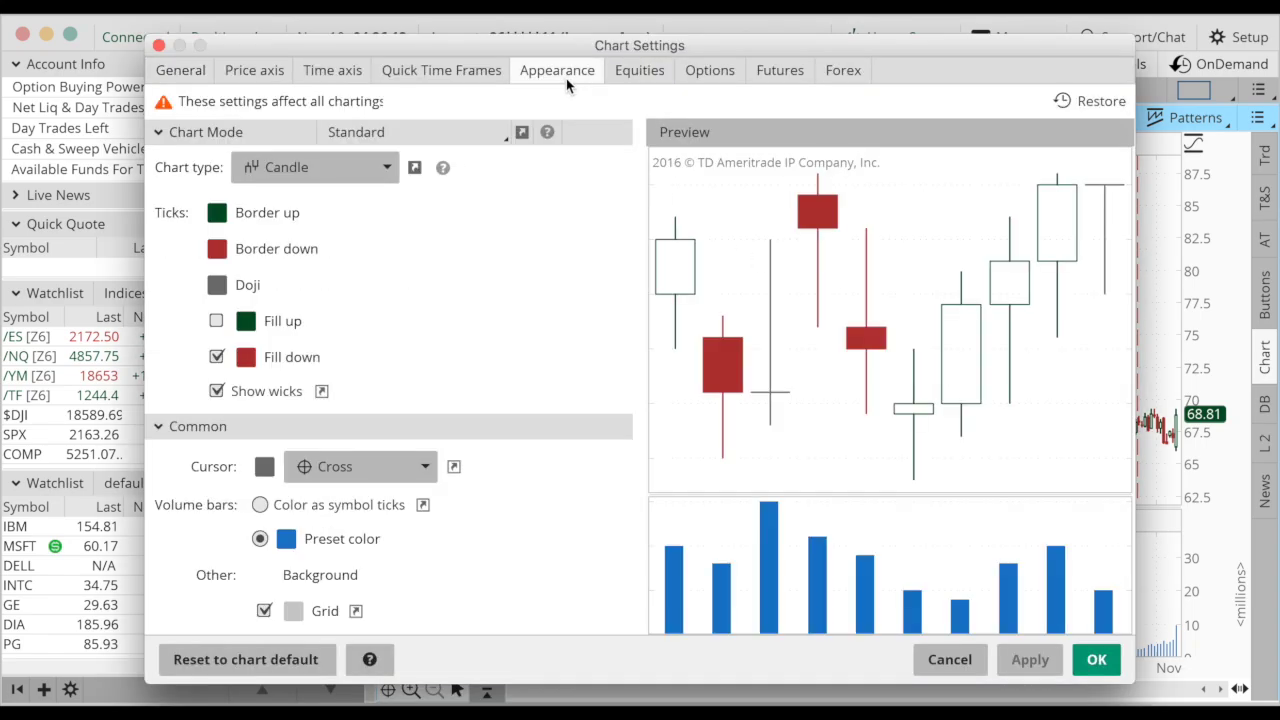
{"action": "left_click", "coordinate": [380, 174]}
{"action": "left_click", "coordinate": [380, 174]}
{"action": "left_click", "coordinate": [217, 212]}
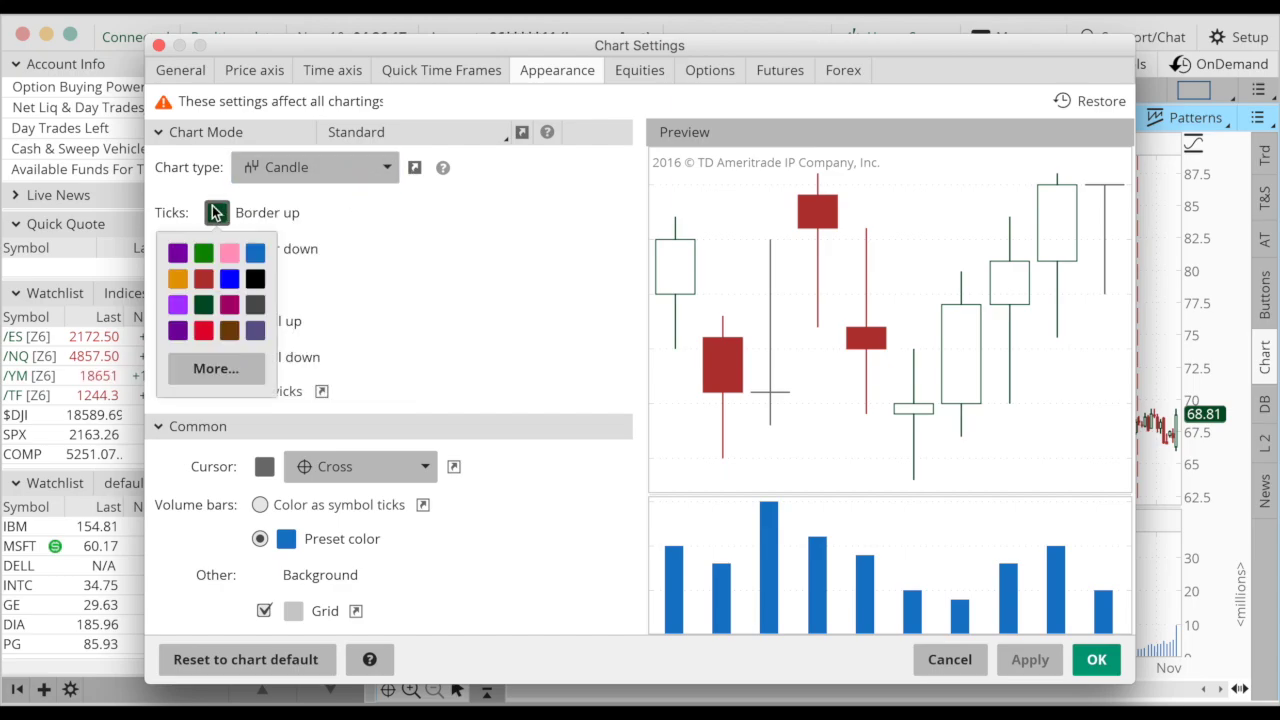
{"action": "left_click", "coordinate": [256, 281]}
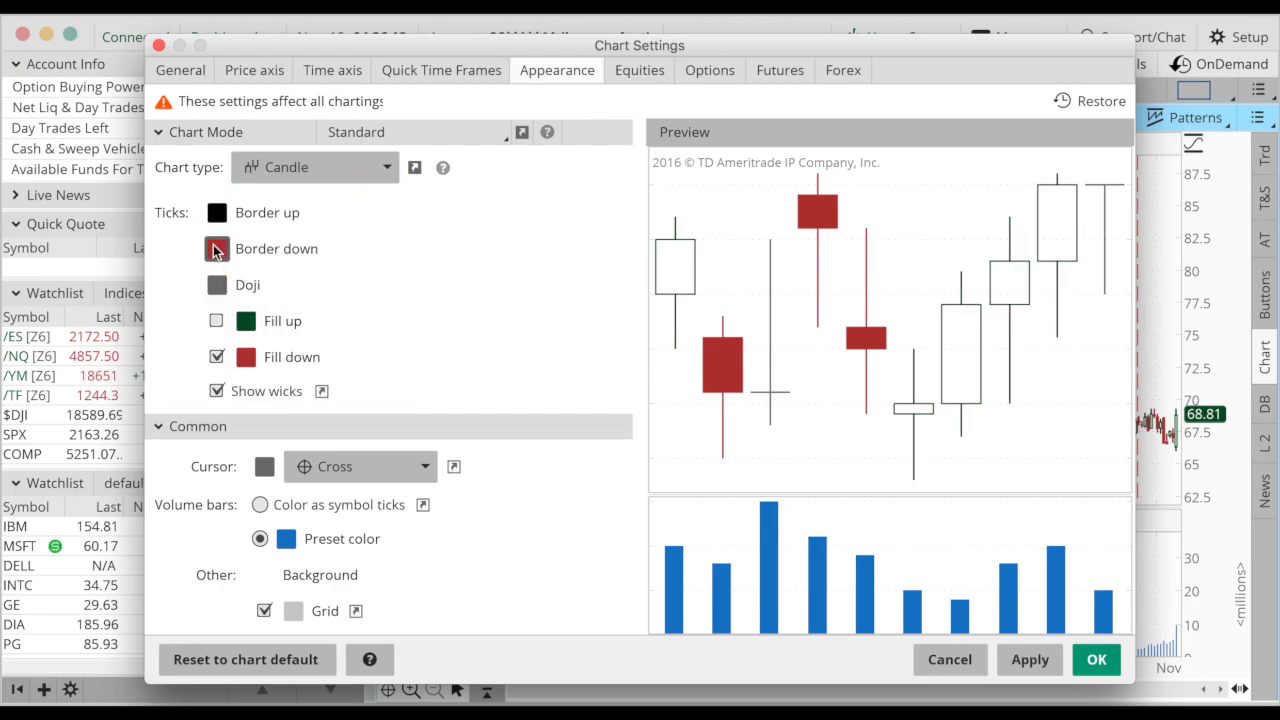
{"action": "left_click", "coordinate": [216, 247]}
{"action": "left_click", "coordinate": [257, 314]}
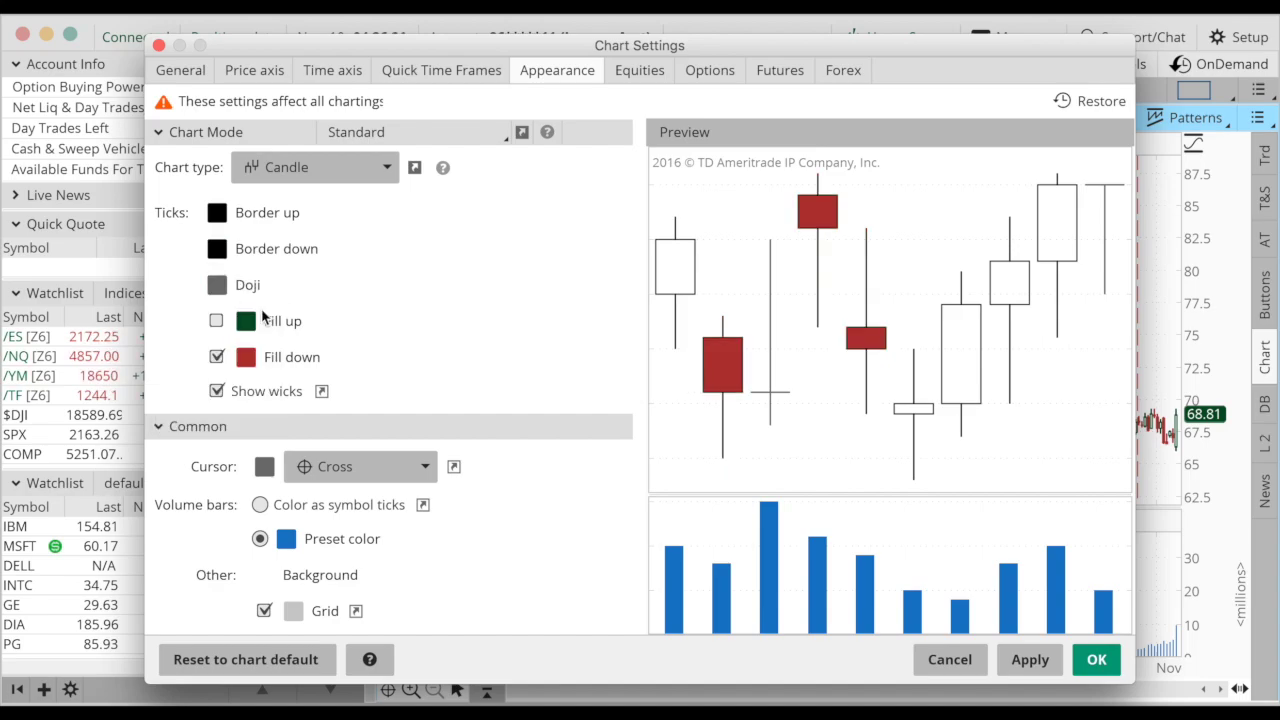
{"action": "left_click", "coordinate": [216, 289]}
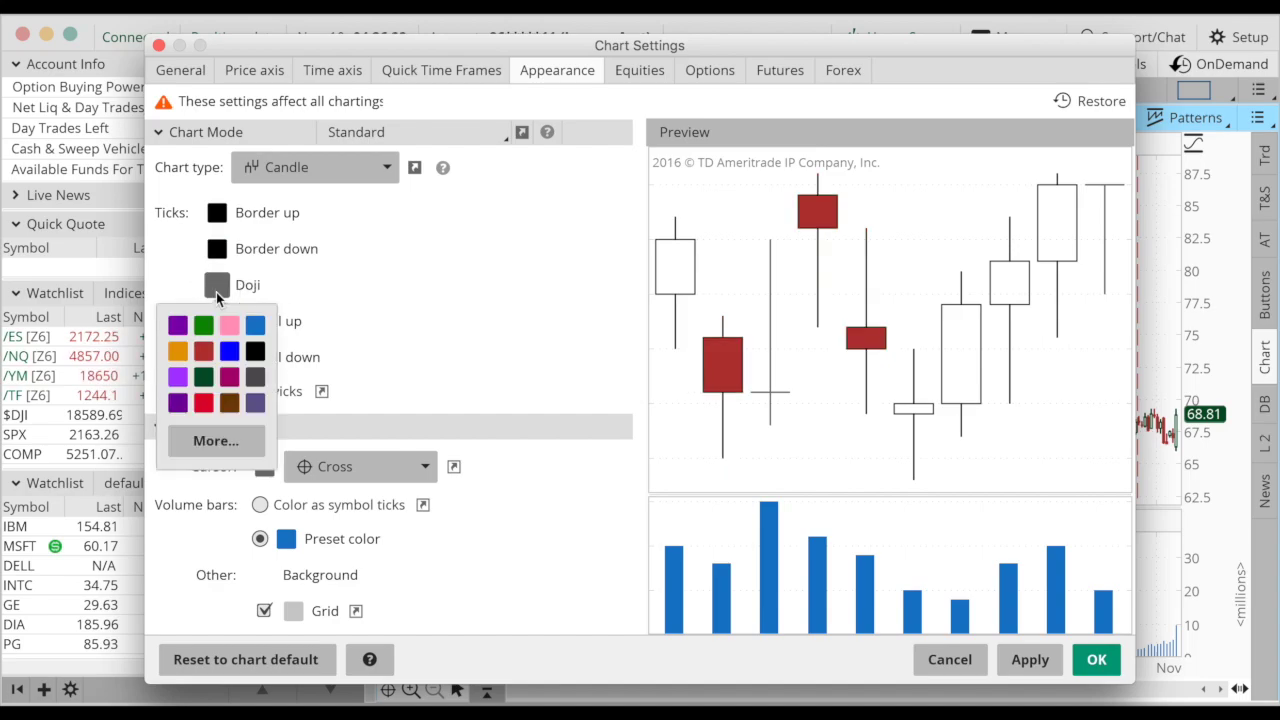
{"action": "left_click", "coordinate": [256, 355]}
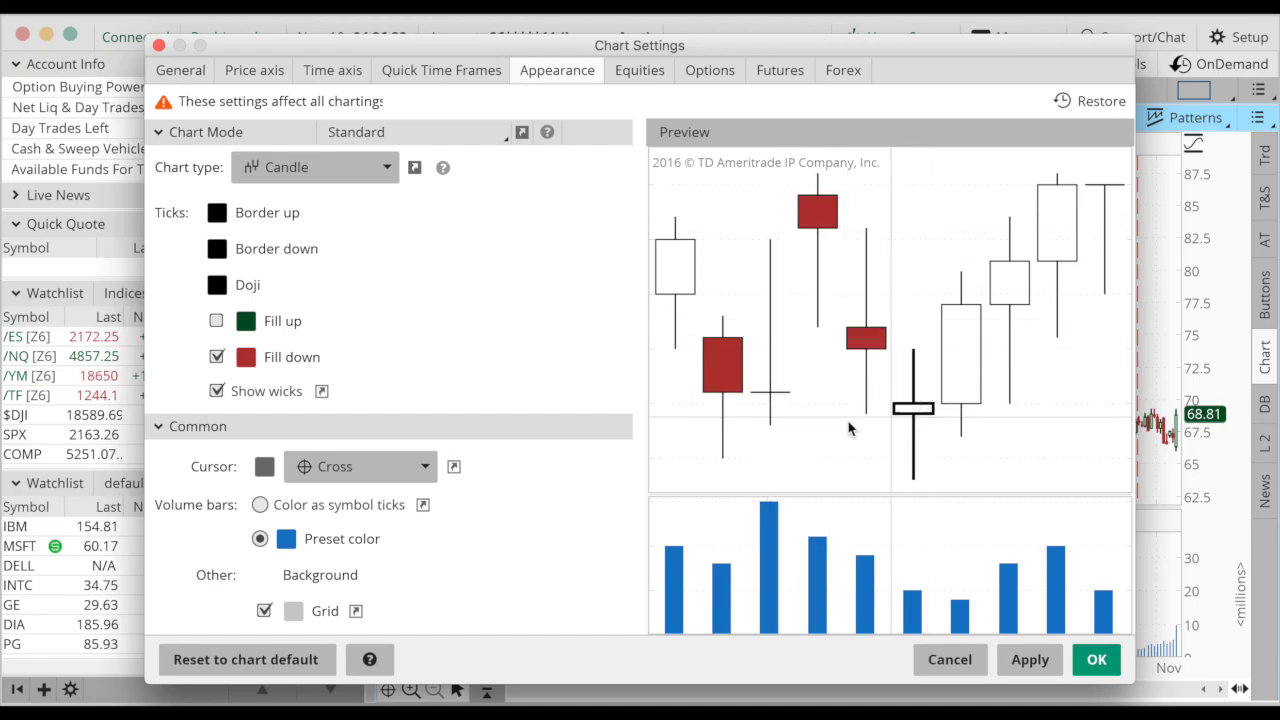
Enable Fill up for the candles in white, and preview the candles without wicks before restoring the wicks
{"action": "left_click", "coordinate": [217, 321]}
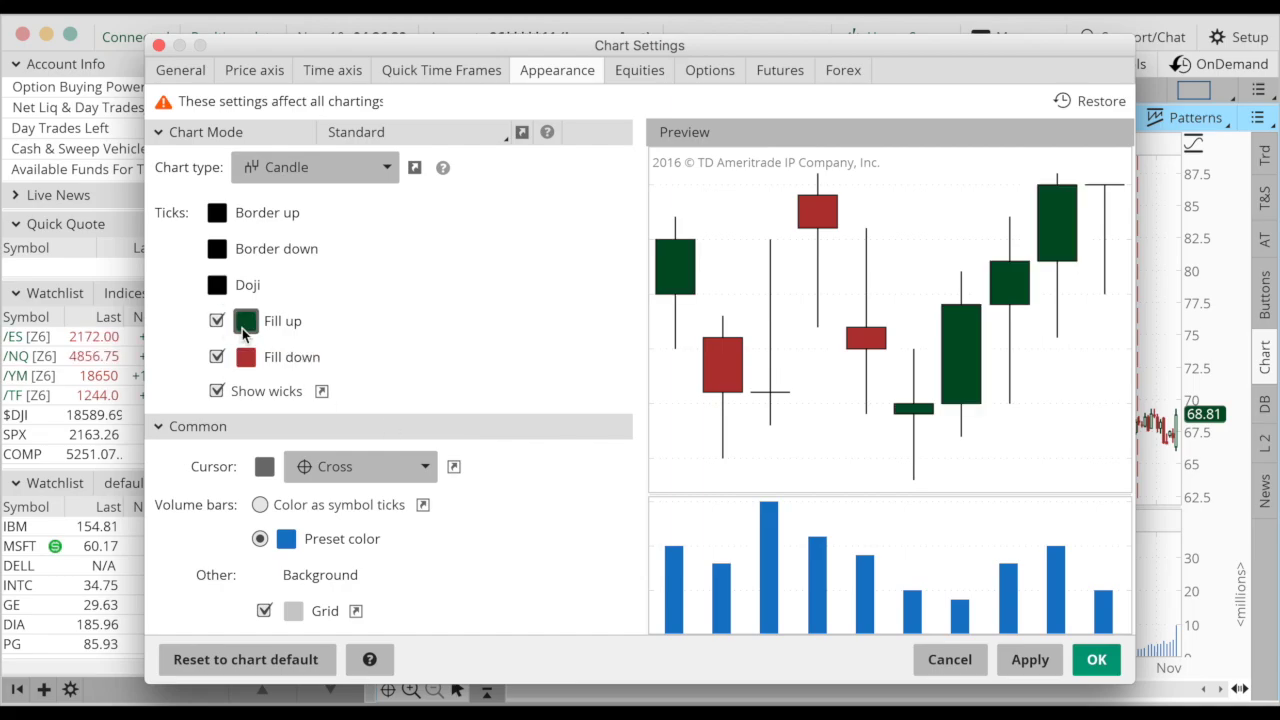
{"action": "left_click", "coordinate": [246, 321]}
{"action": "left_click", "coordinate": [241, 477]}
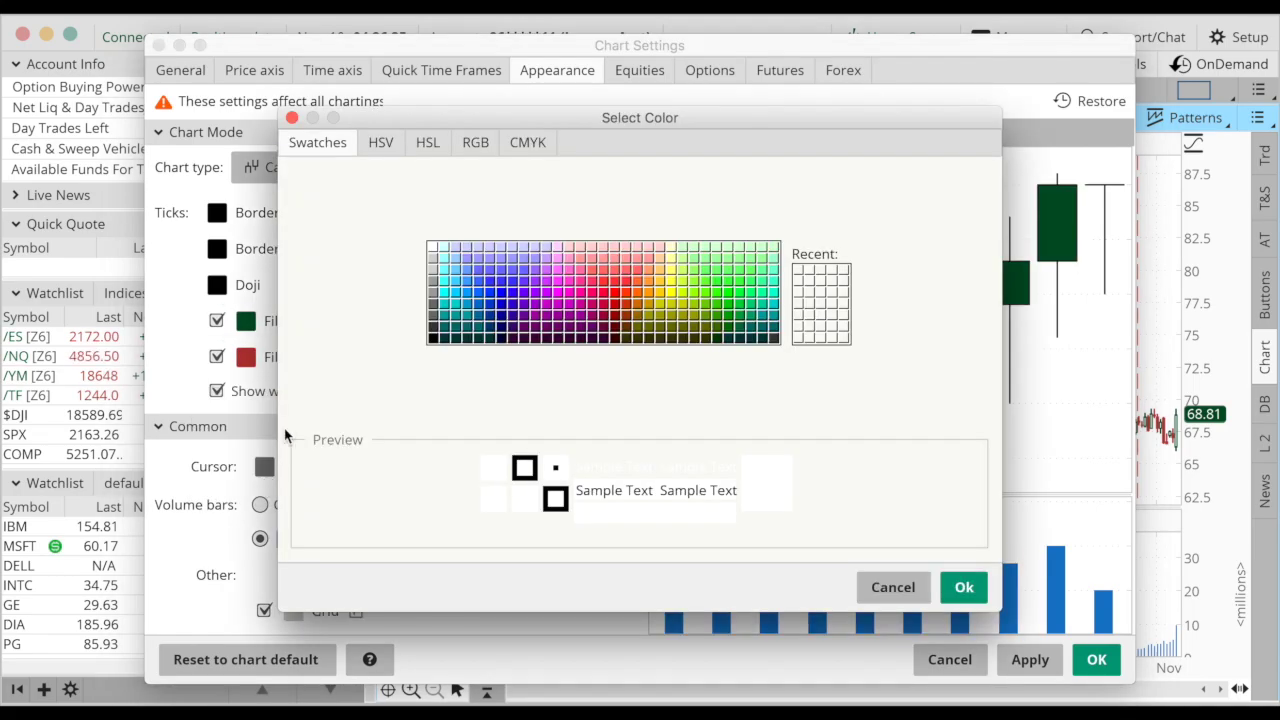
{"action": "left_click", "coordinate": [432, 250]}
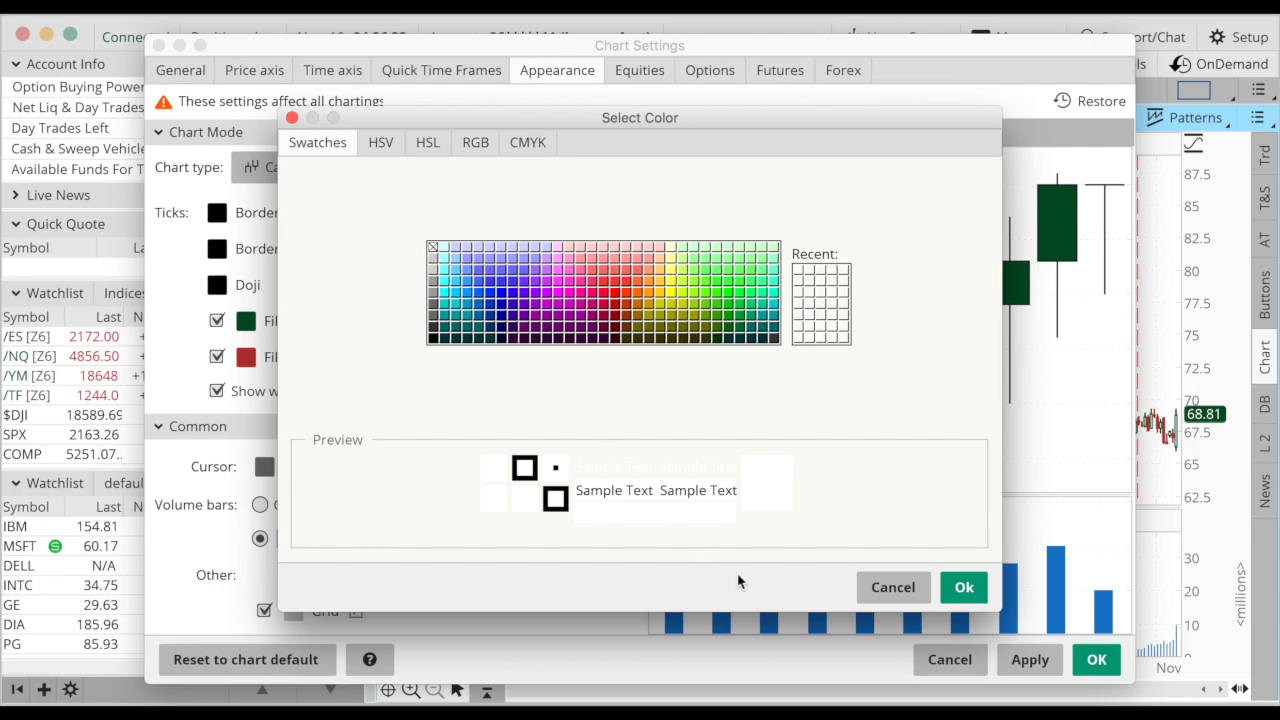
{"action": "left_click", "coordinate": [965, 588]}
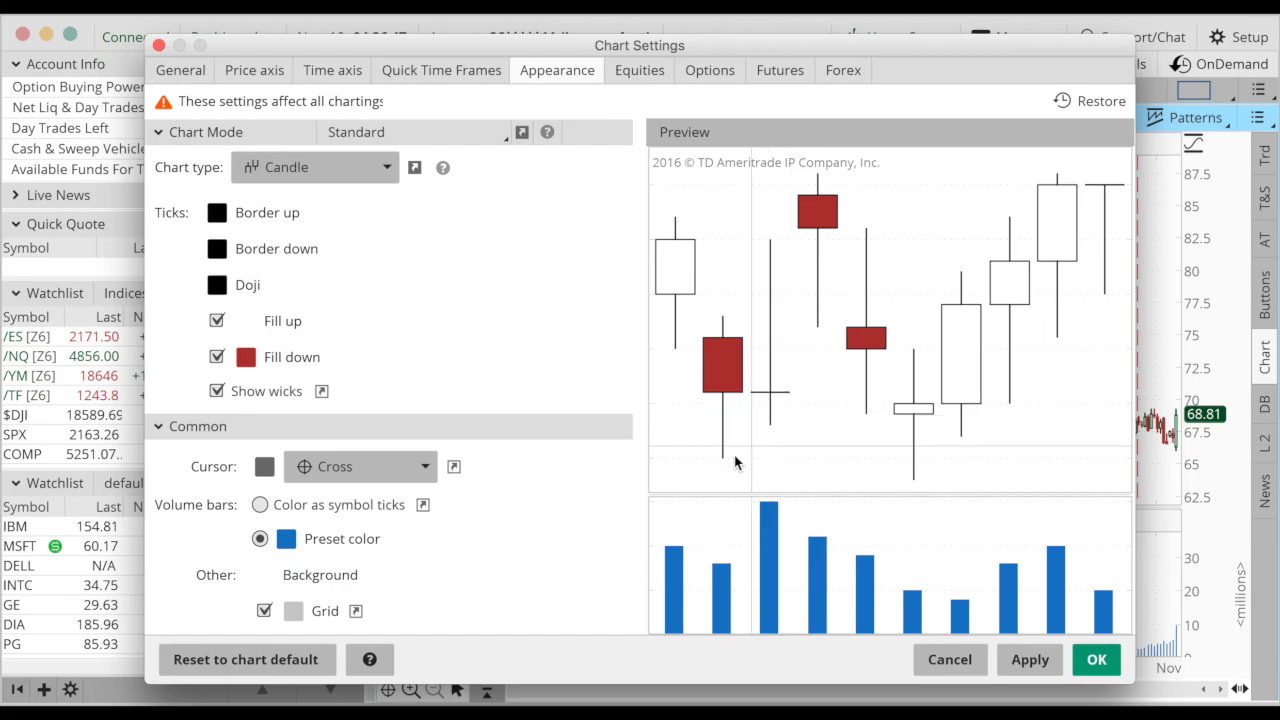
{"action": "left_click", "coordinate": [217, 391]}
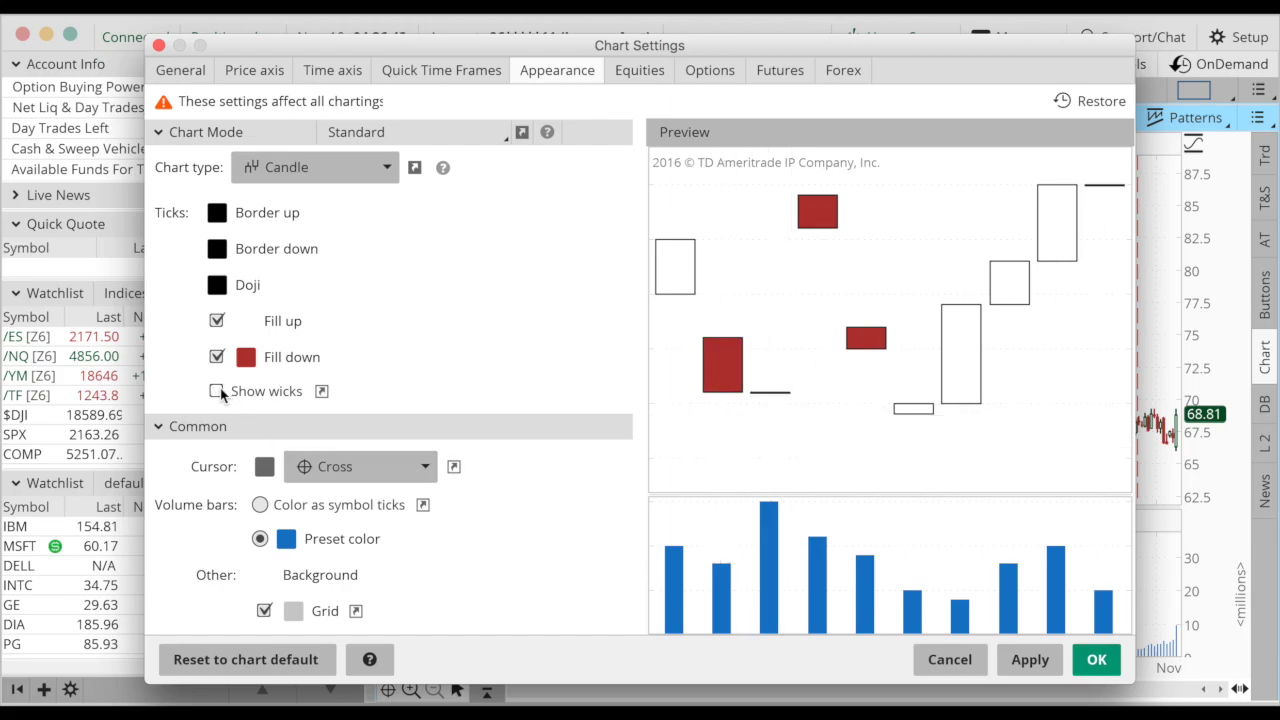
{"action": "left_click", "coordinate": [217, 391]}
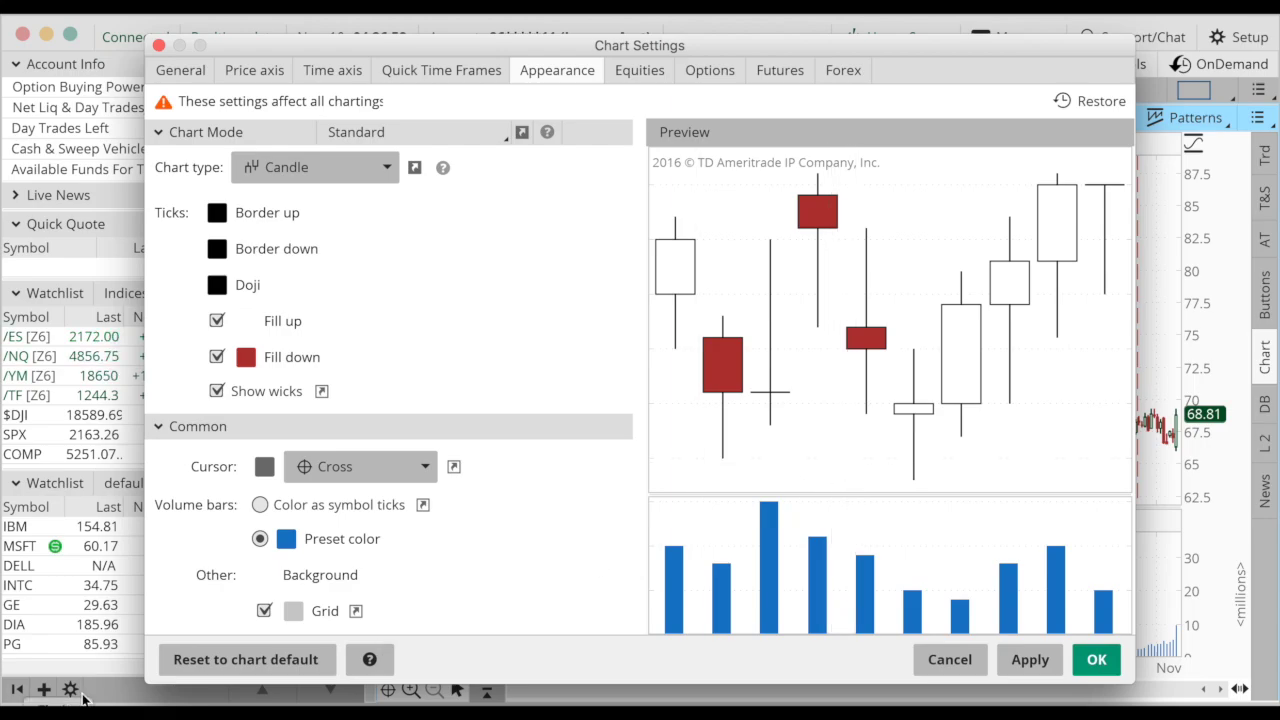
Turn off the chart grid and the equities volume subgraph, and save the chart settings
{"action": "left_click", "coordinate": [264, 611]}
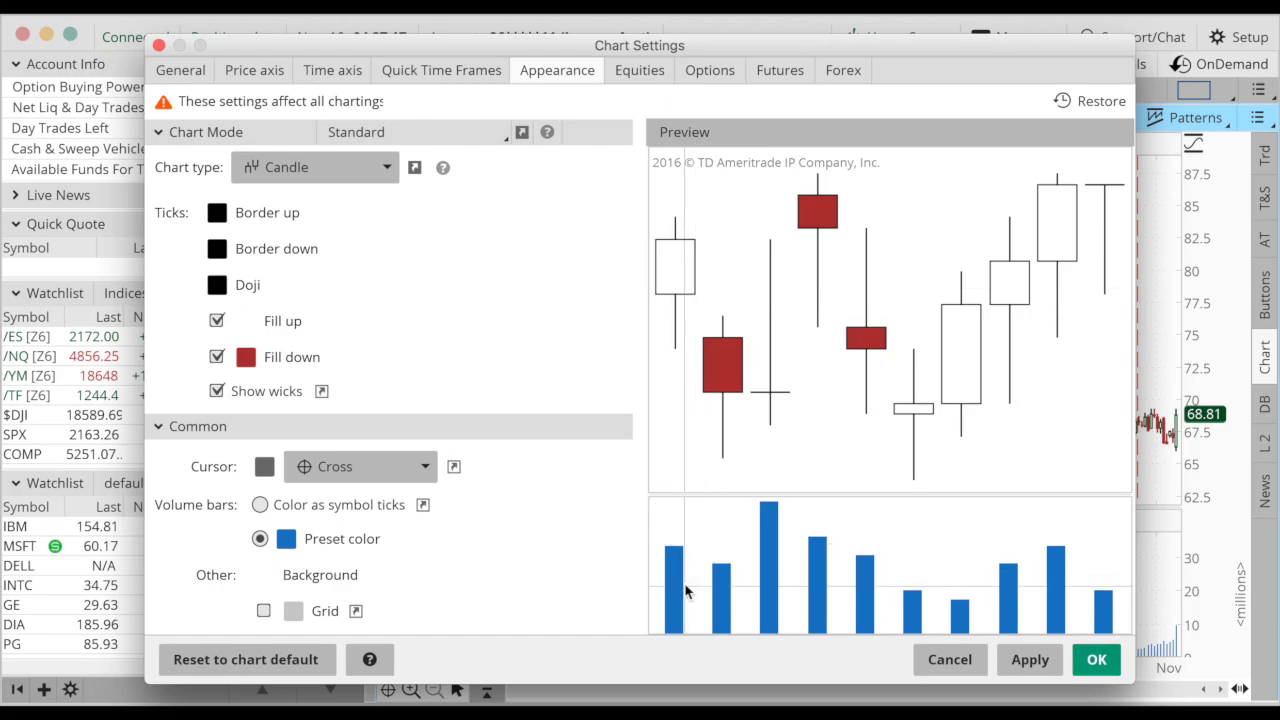
{"action": "left_click", "coordinate": [633, 70]}
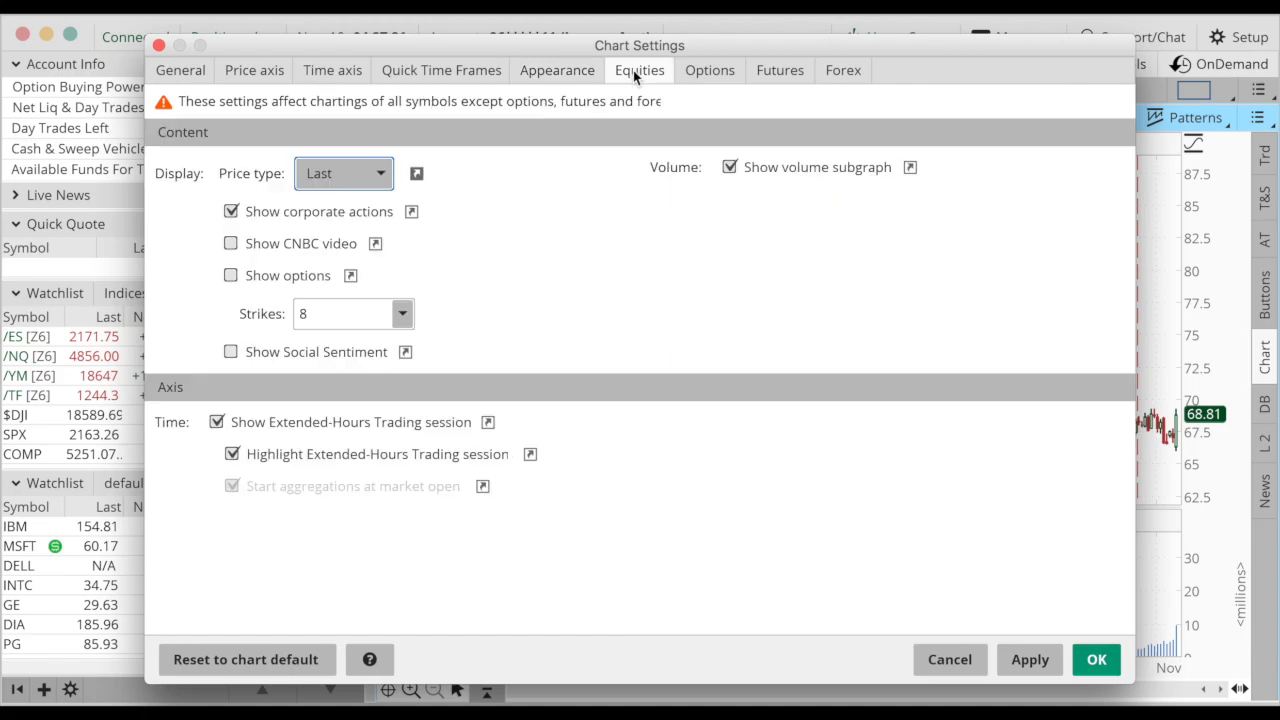
{"action": "left_click", "coordinate": [730, 168]}
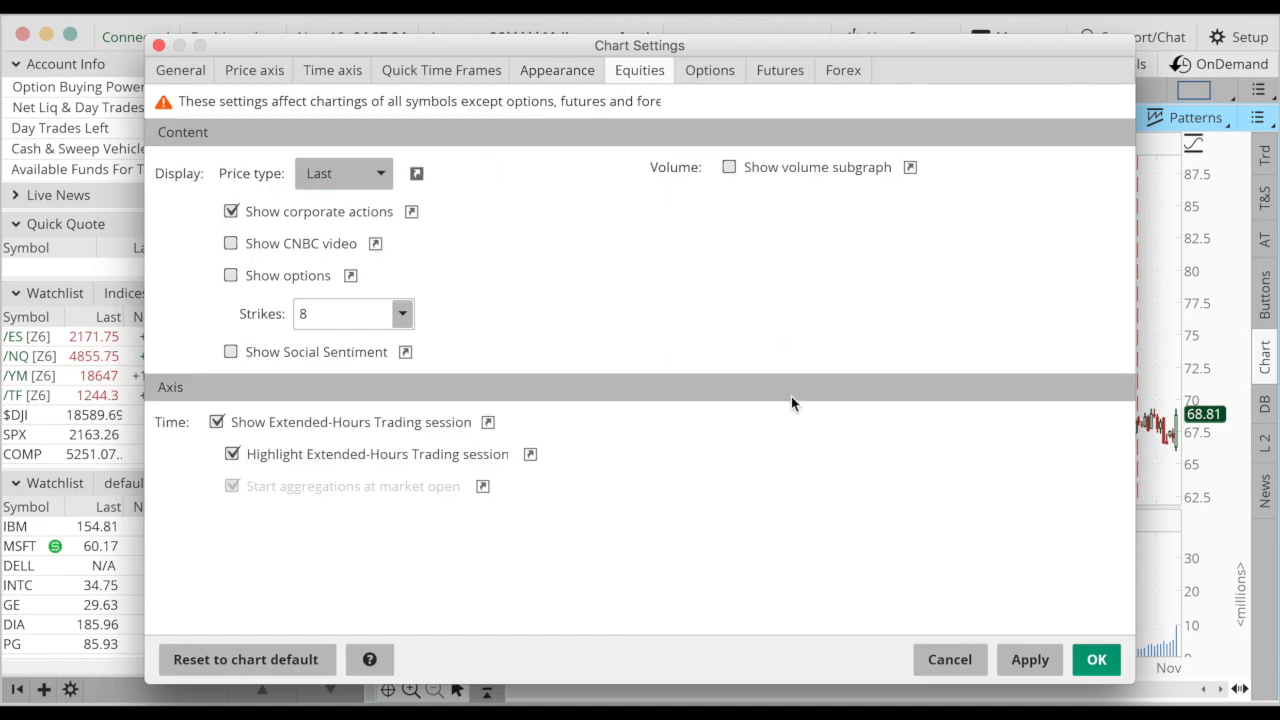
{"action": "left_click", "coordinate": [578, 70]}
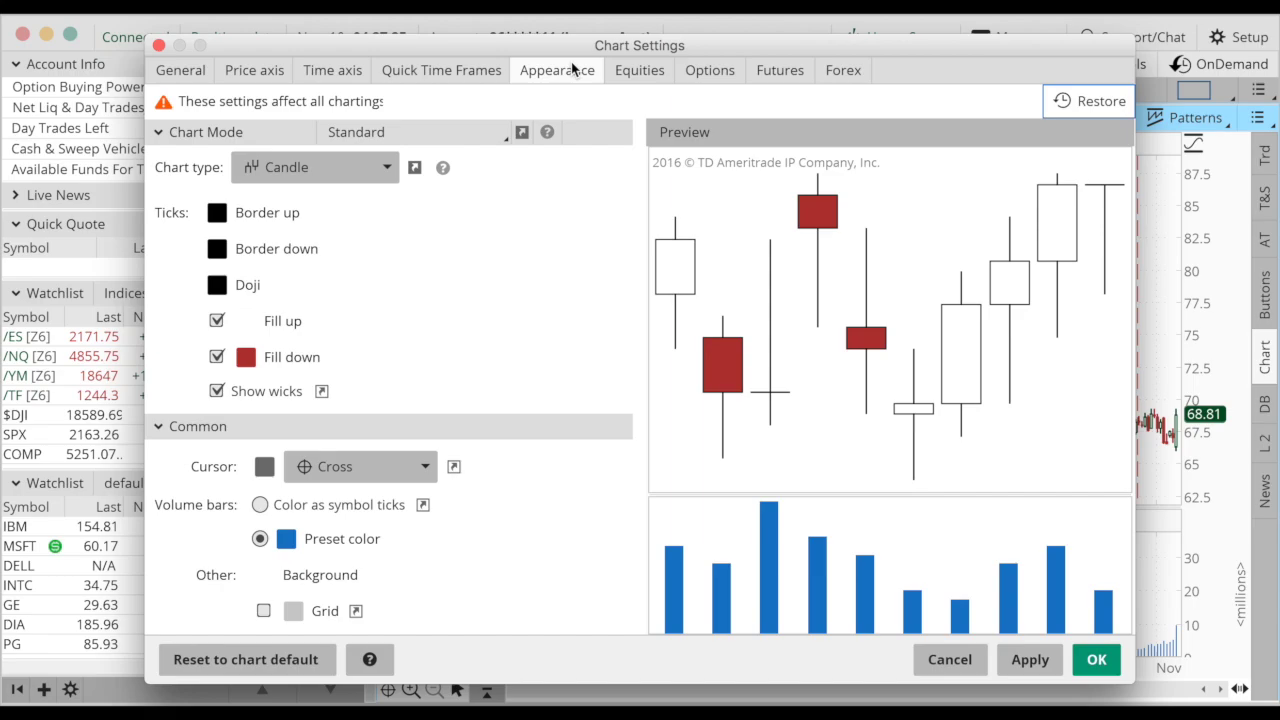
{"action": "left_click", "coordinate": [1097, 661]}
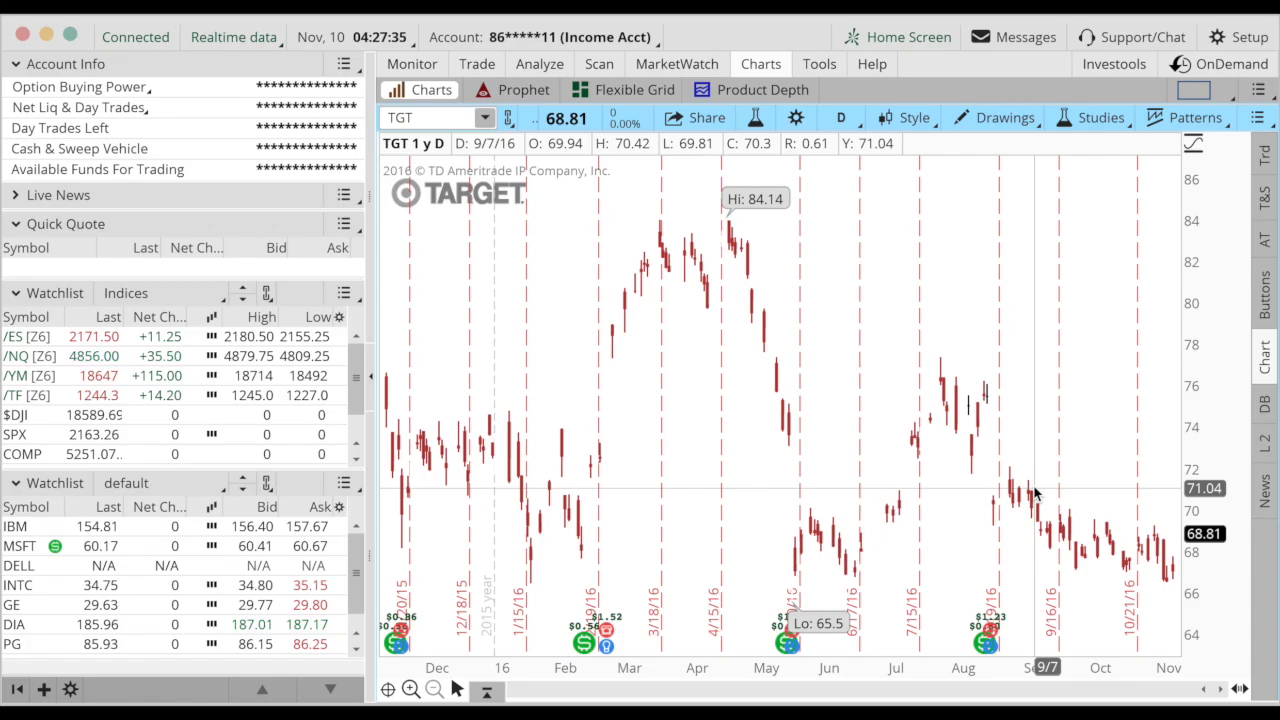
Find the BollingerBands study by searching for "bolling" and add it to the TGT price chart
{"action": "left_click", "coordinate": [410, 689]}
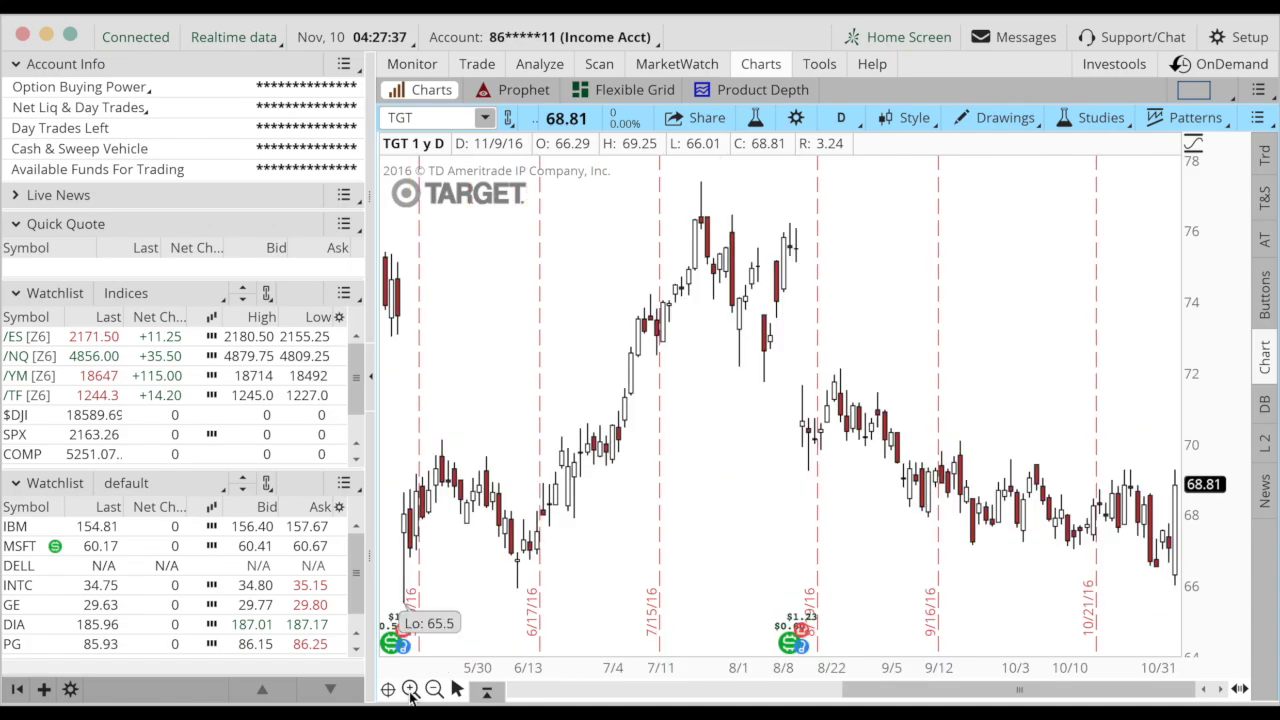
{"action": "left_click", "coordinate": [410, 689]}
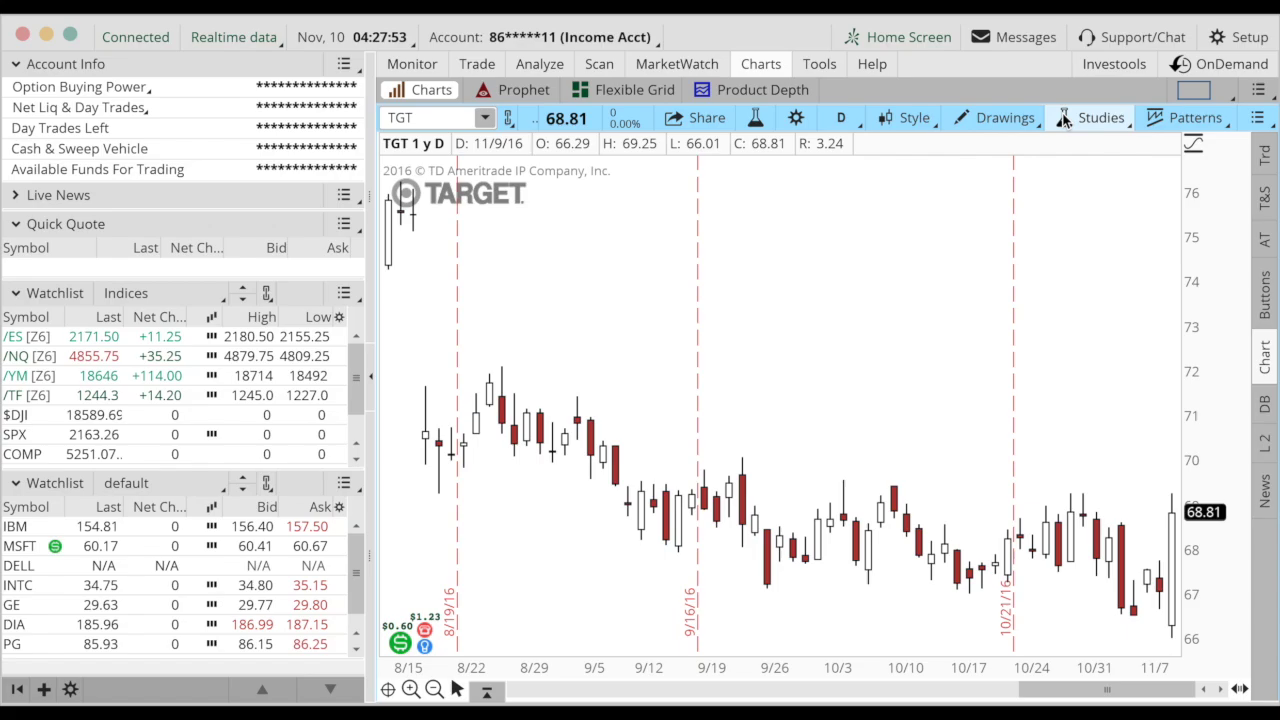
{"action": "left_click", "coordinate": [1095, 117]}
{"action": "left_click", "coordinate": [1032, 229]}
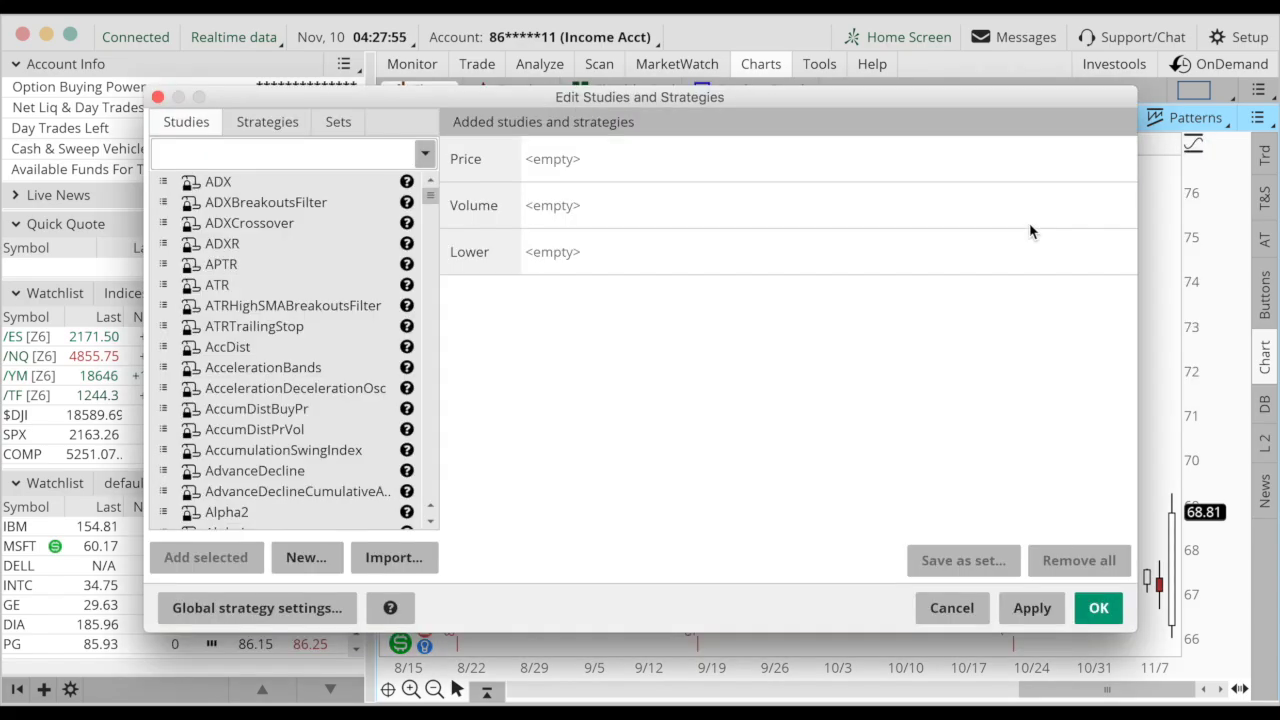
{"action": "left_click", "coordinate": [342, 155]}
{"action": "type", "text": "bo"}
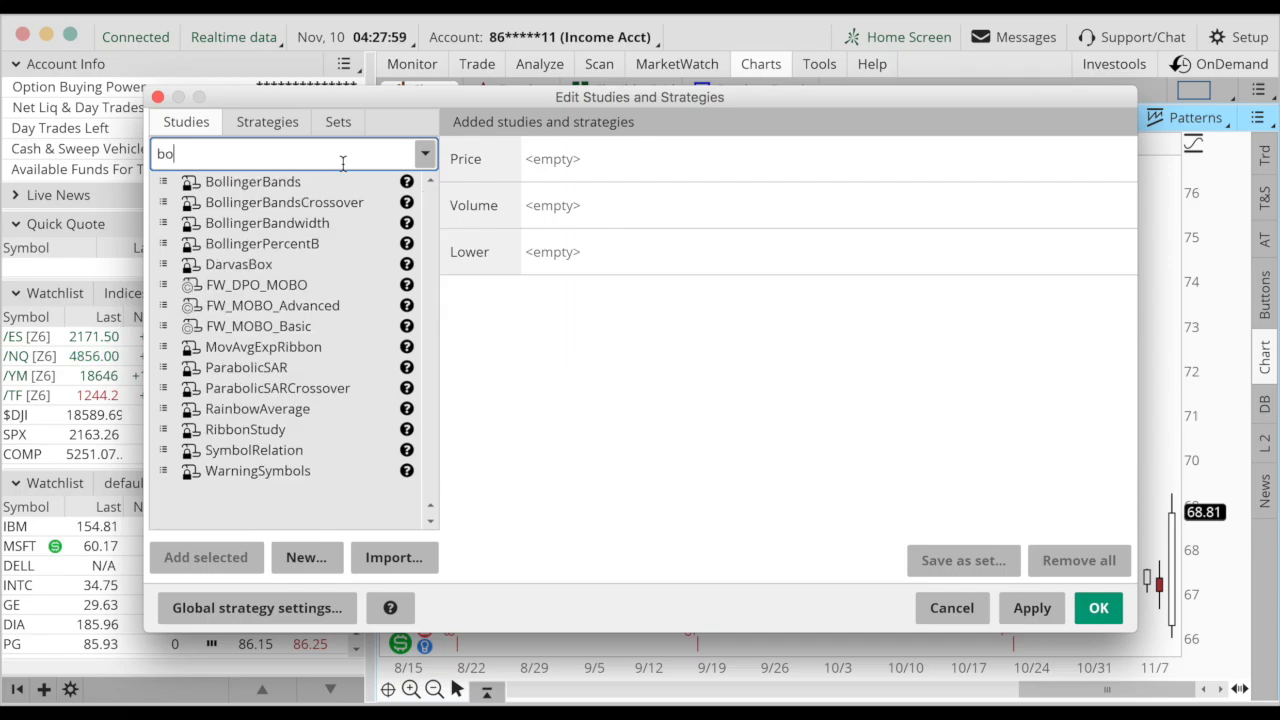
{"action": "type", "text": "lling"}
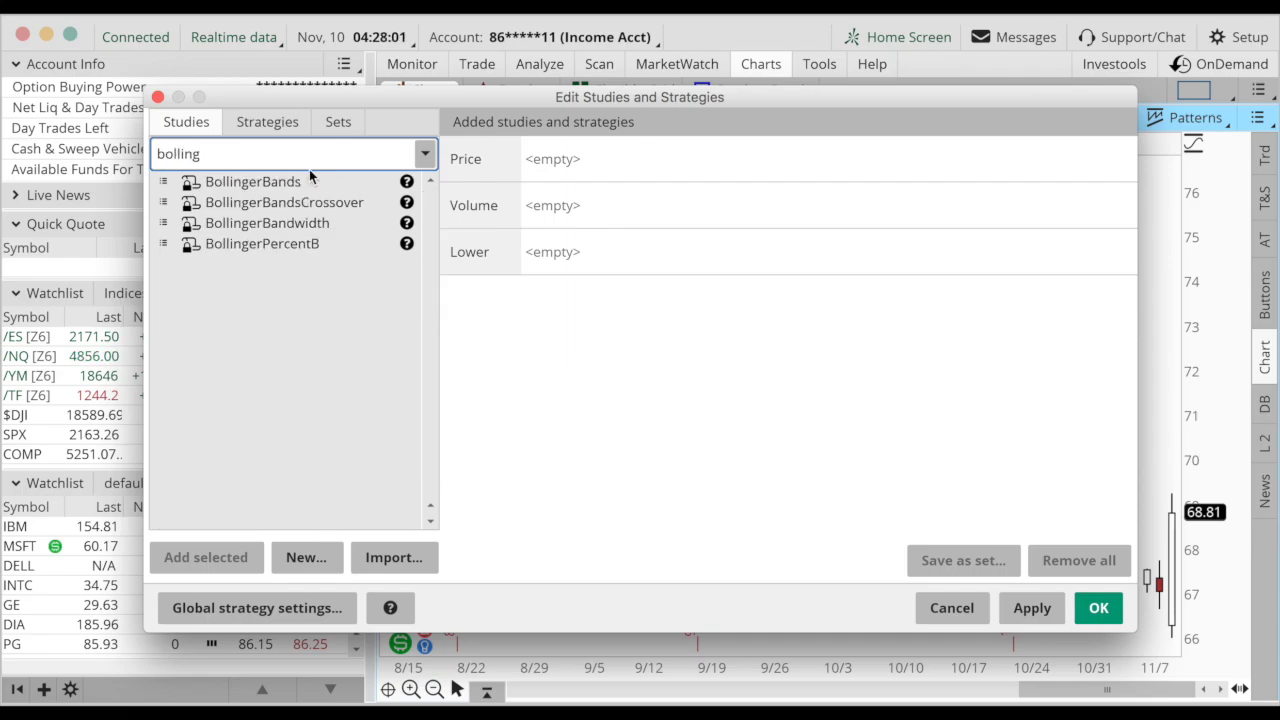
{"action": "left_click", "coordinate": [295, 183]}
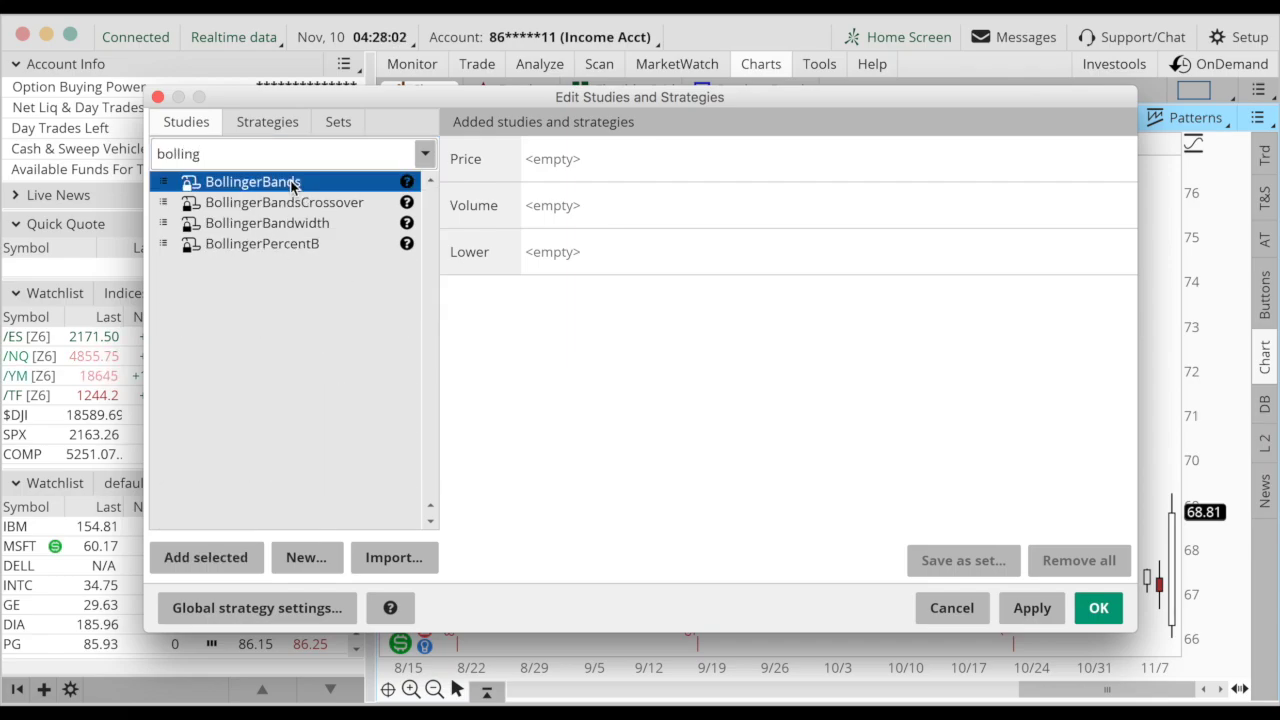
{"action": "left_click", "coordinate": [210, 557]}
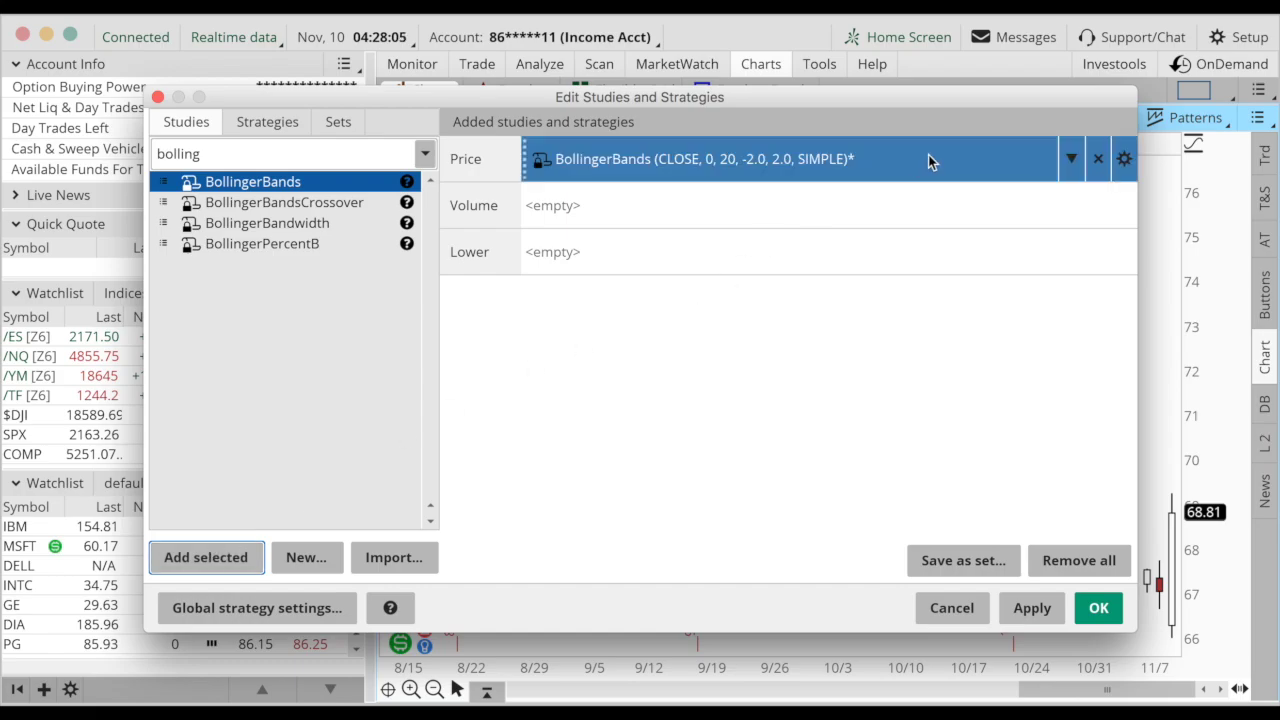
Customize the BollingerBands study with a length of 21 and a blue MidLine
{"action": "left_click", "coordinate": [1123, 159]}
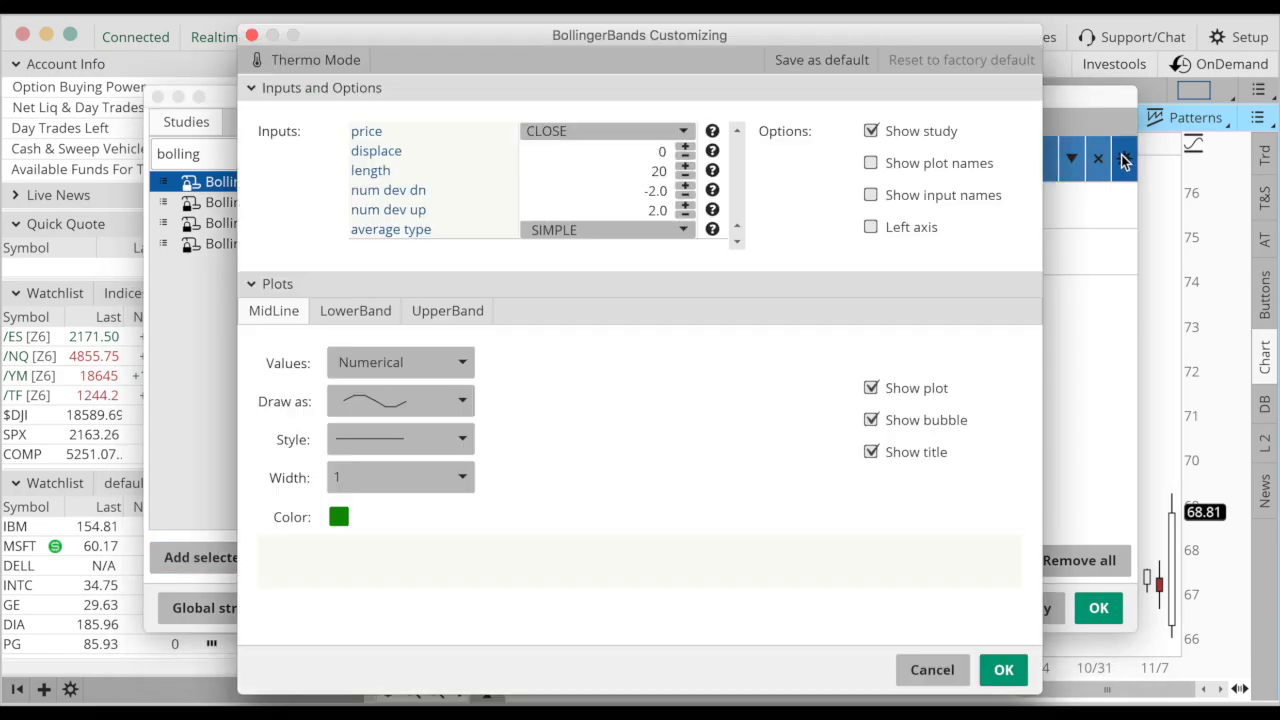
{"action": "left_click", "coordinate": [684, 166]}
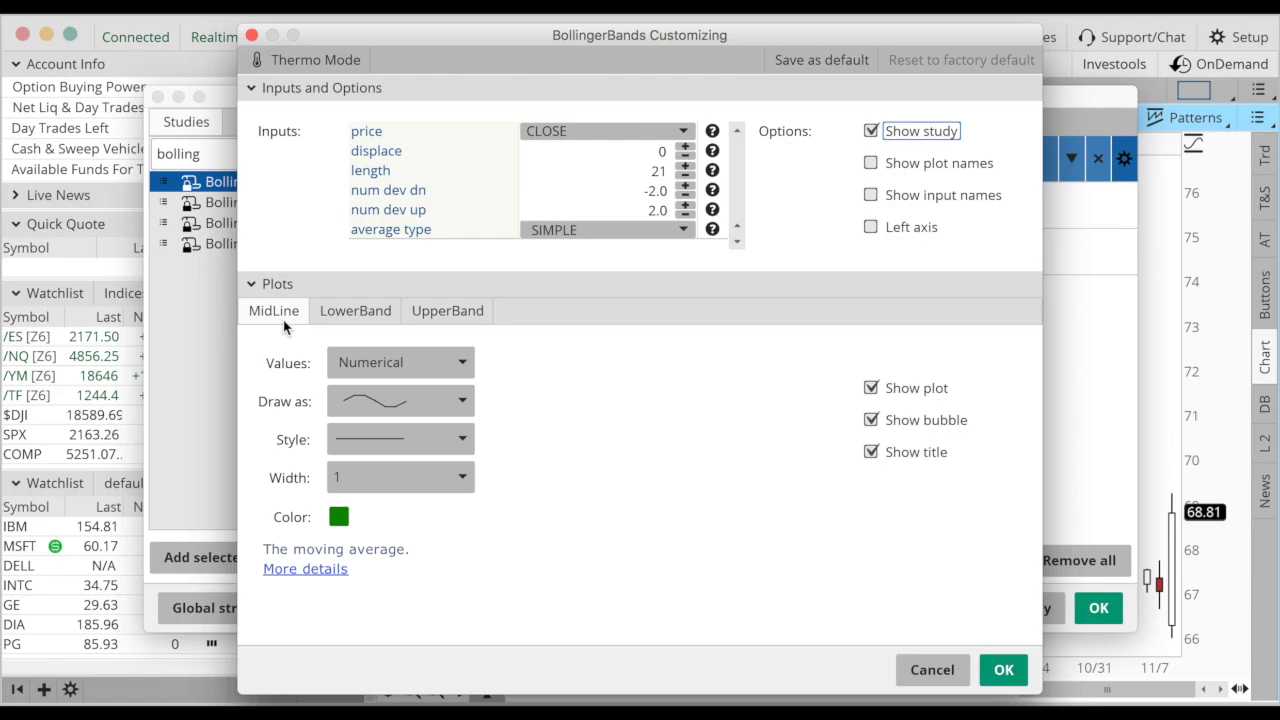
{"action": "left_click", "coordinate": [336, 516]}
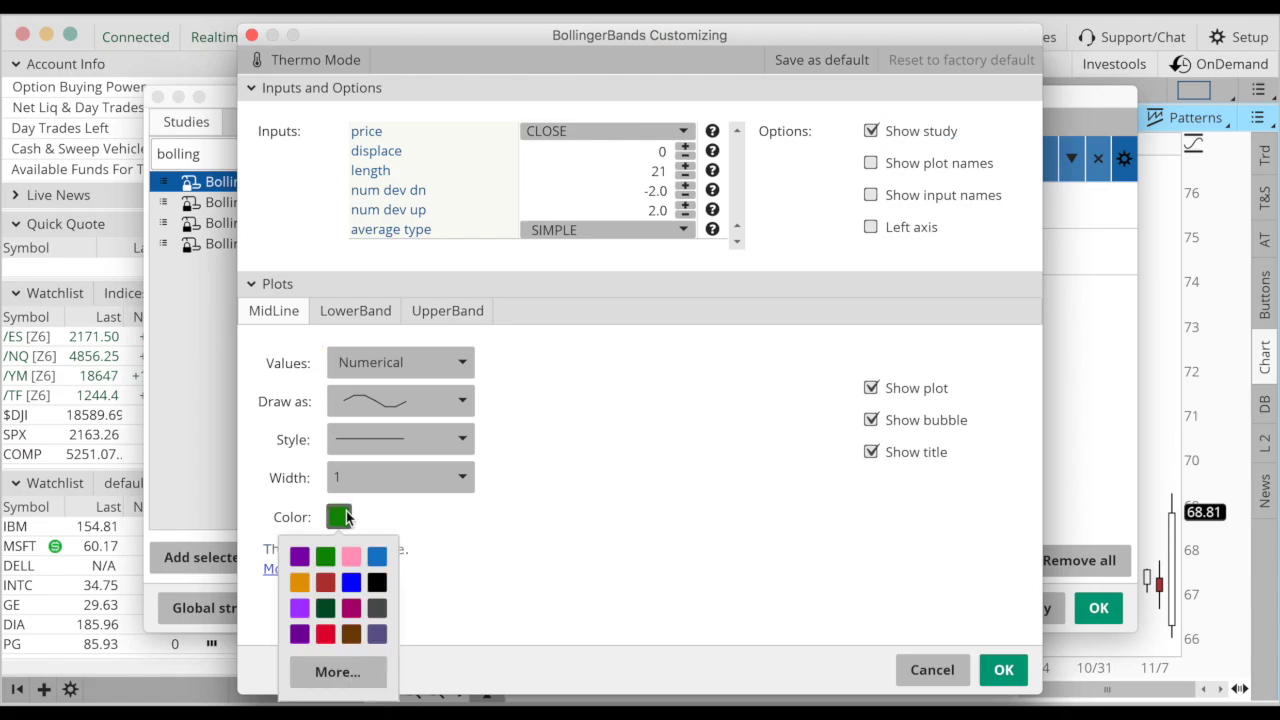
{"action": "left_click", "coordinate": [380, 562]}
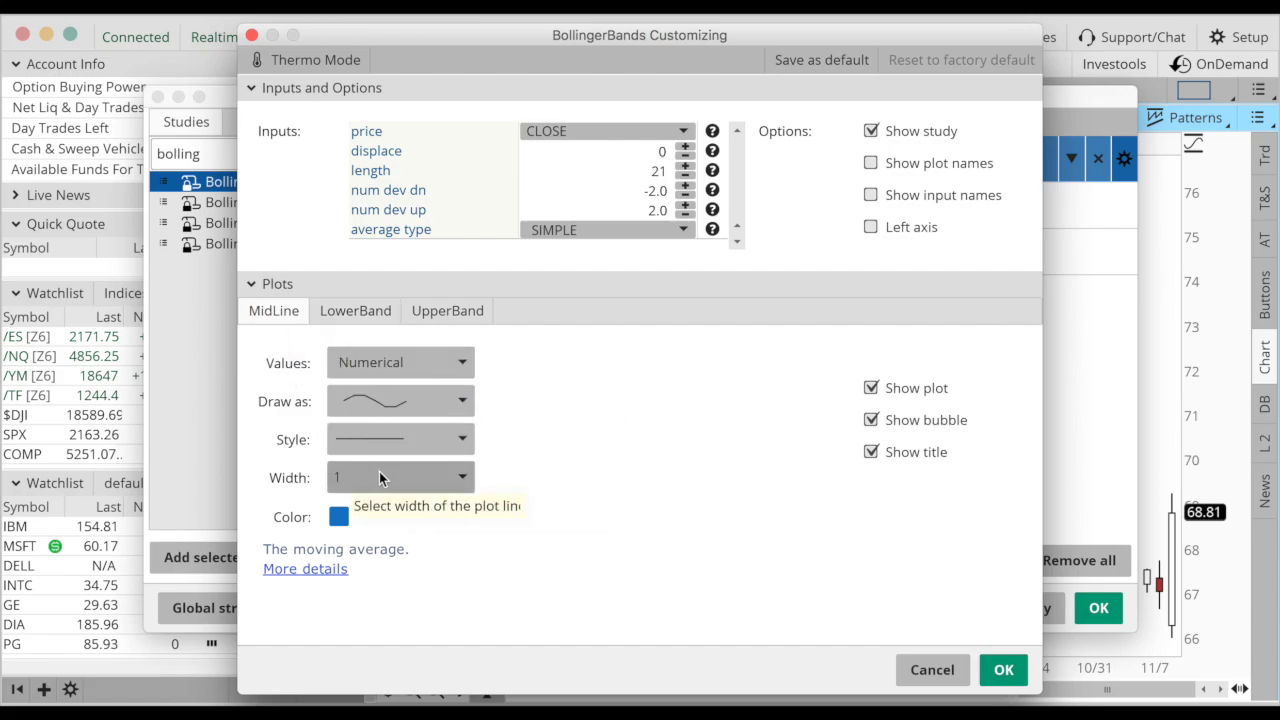
Set the LowerBand plot of the BollingerBands study to width 2 and bright blue
{"action": "left_click", "coordinate": [352, 316]}
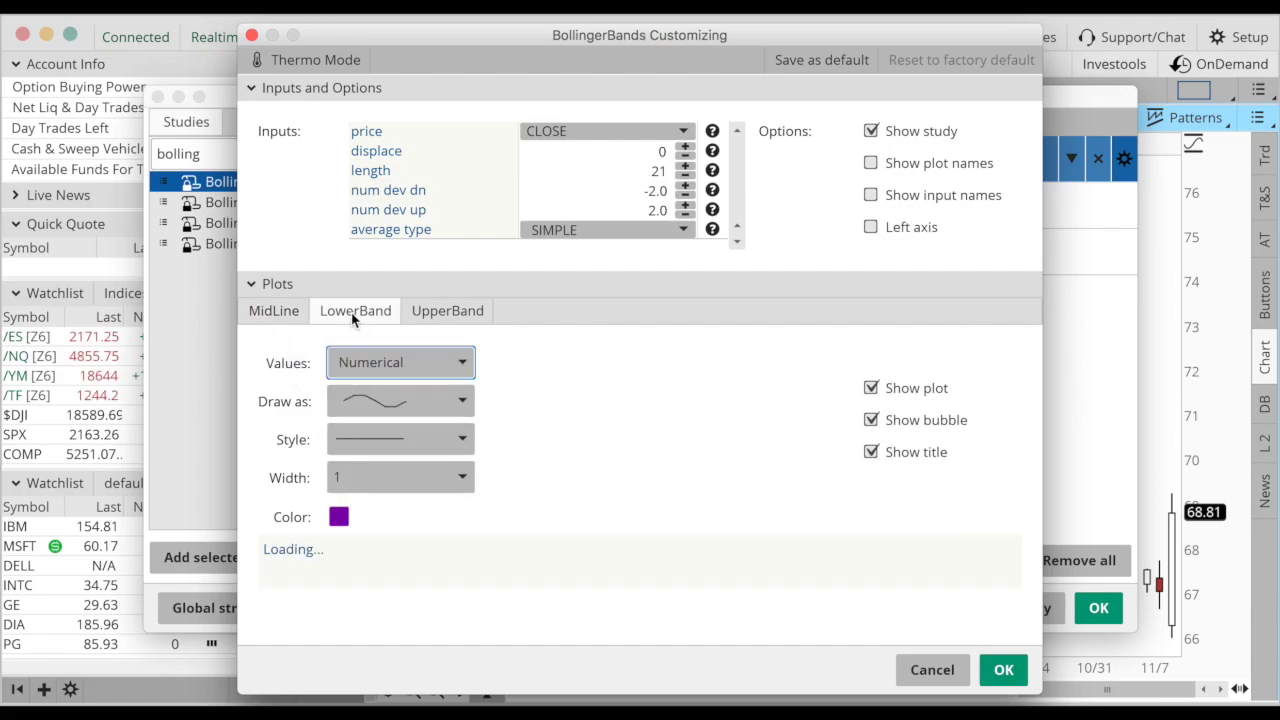
{"action": "left_click", "coordinate": [392, 470]}
{"action": "left_click", "coordinate": [388, 553]}
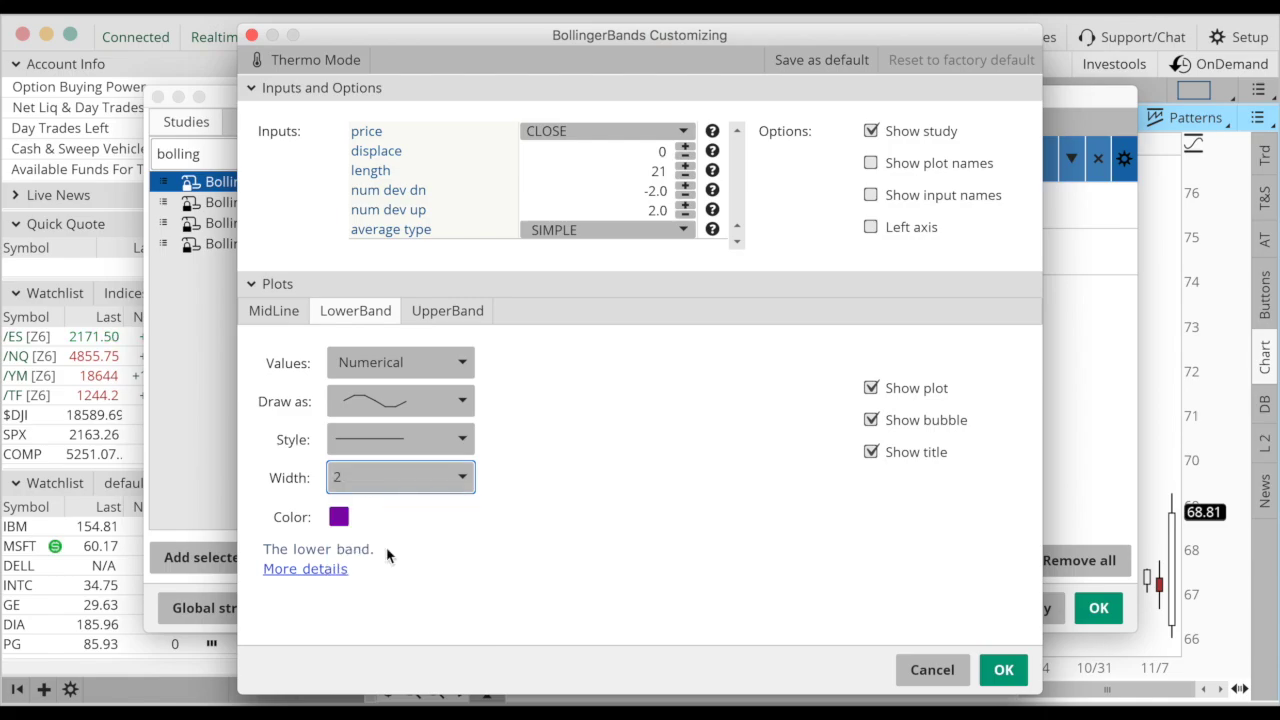
{"action": "left_click", "coordinate": [339, 517]}
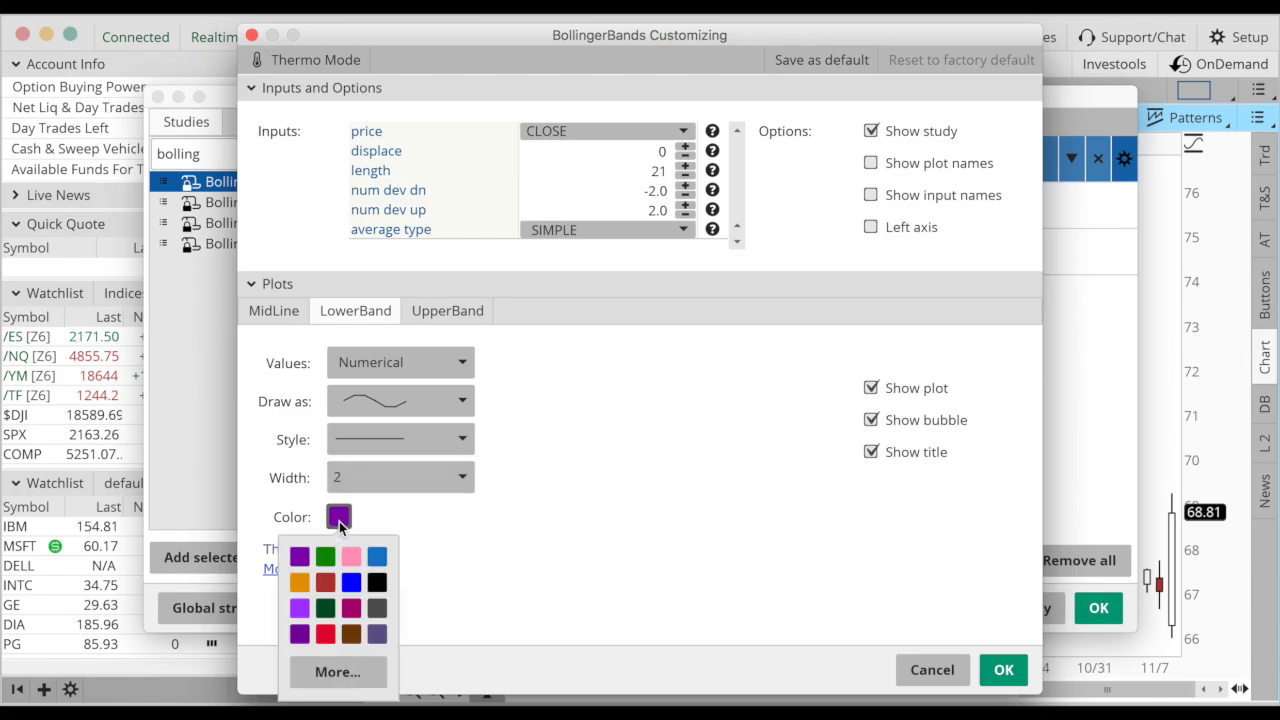
{"action": "left_click", "coordinate": [350, 582]}
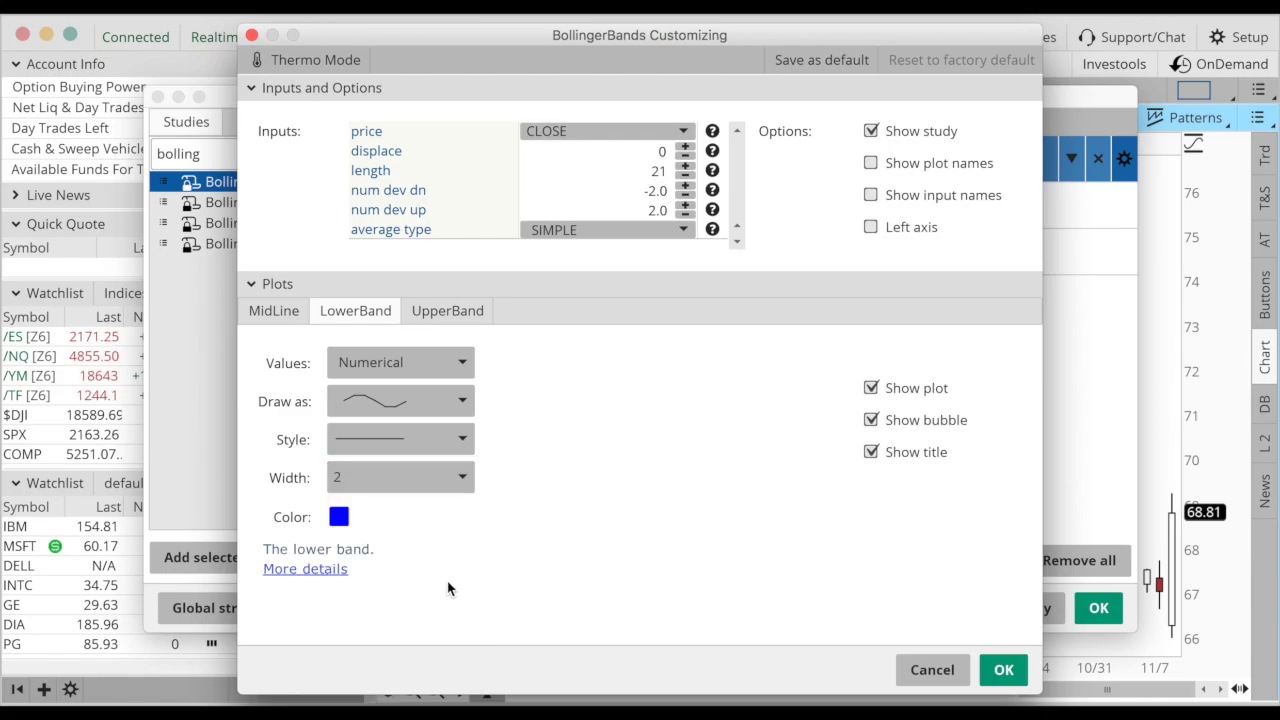
Set the UpperBand plot to width 2 and bright blue, and confirm the BollingerBands customization
{"action": "left_click", "coordinate": [425, 310]}
{"action": "left_click", "coordinate": [405, 477]}
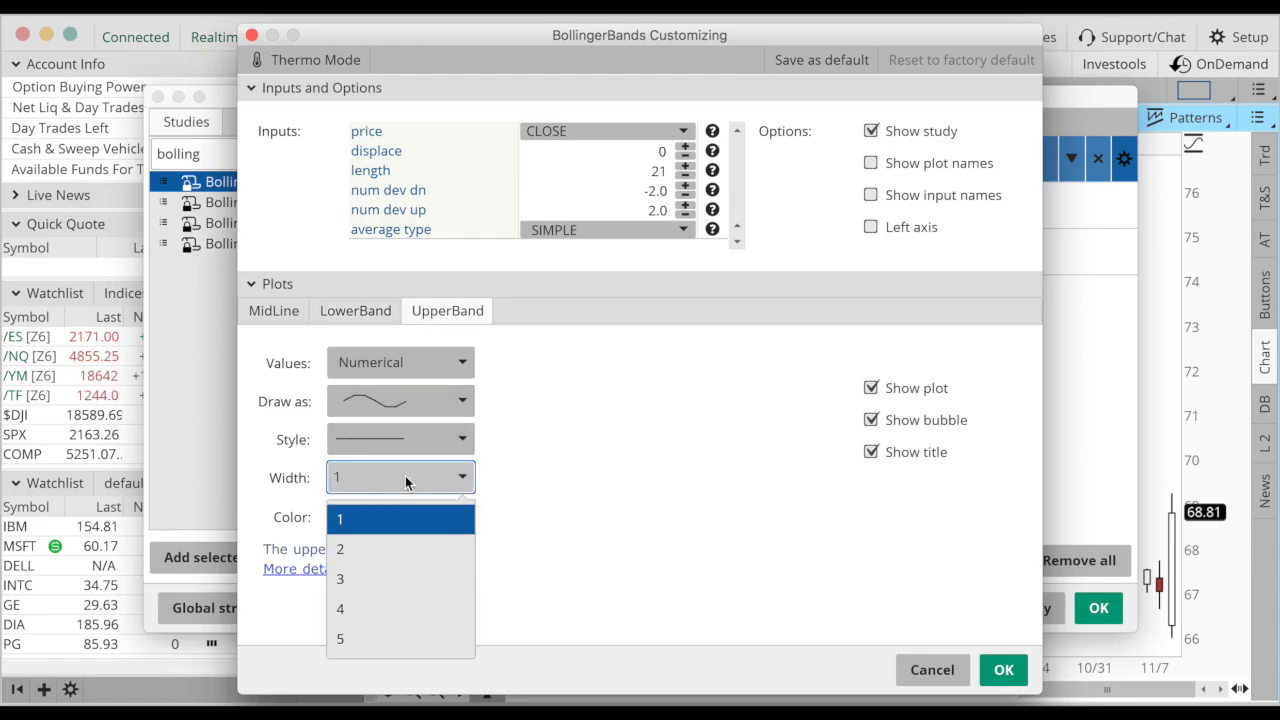
{"action": "left_click", "coordinate": [398, 543]}
{"action": "left_click", "coordinate": [340, 517]}
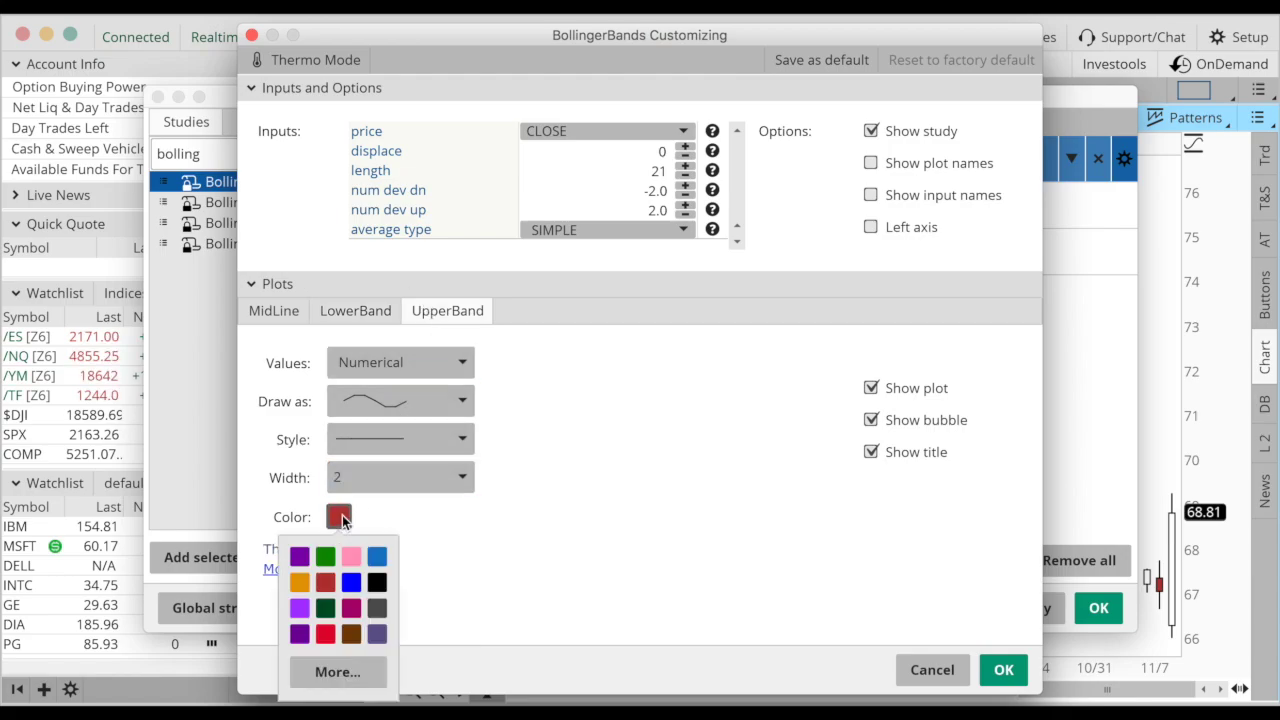
{"action": "left_click", "coordinate": [350, 581]}
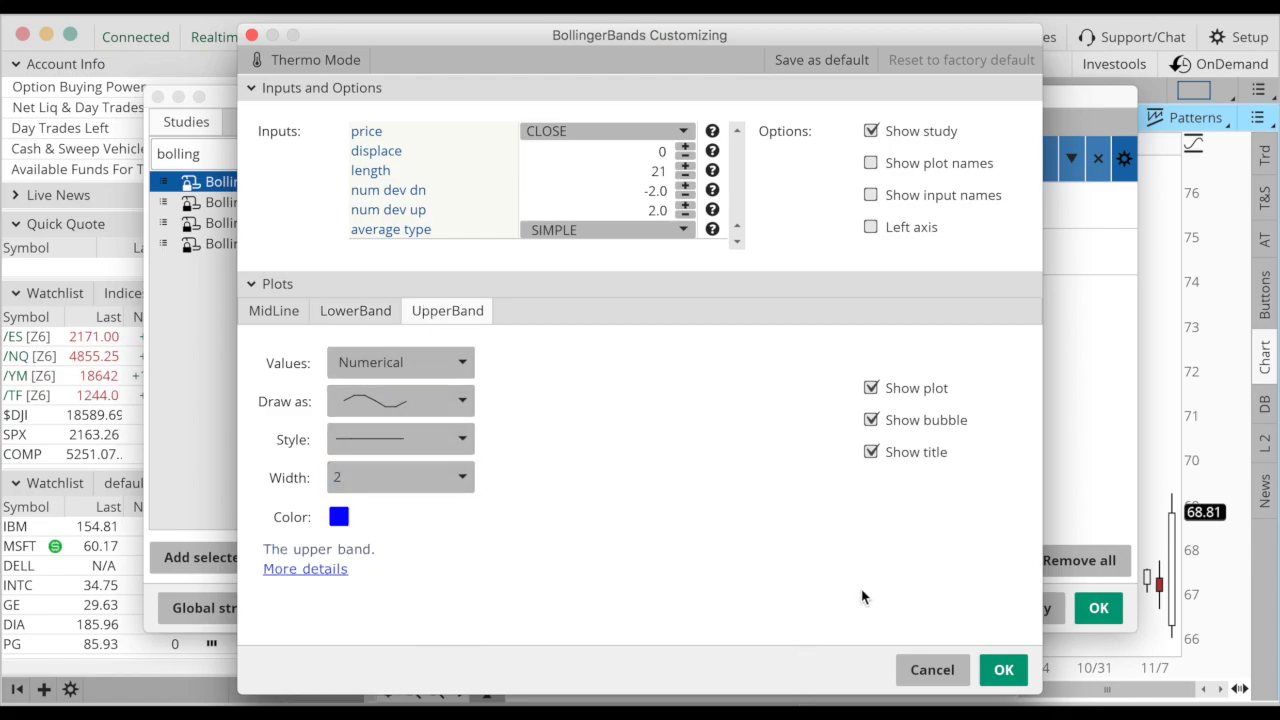
{"action": "left_click", "coordinate": [1003, 668]}
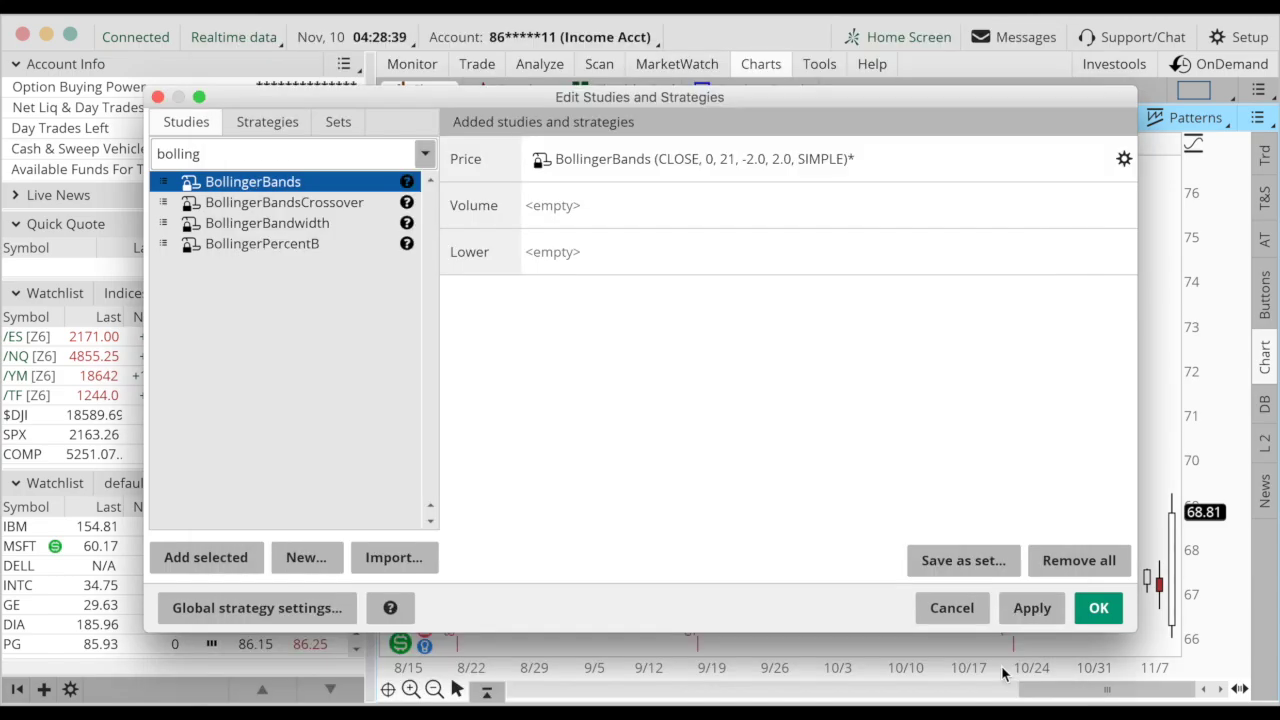
Find the SimpleMovingAvg study by searching for "simpl" and add it to the price chart
{"action": "double_click", "coordinate": [199, 155]}
{"action": "type", "text": "simpl"}
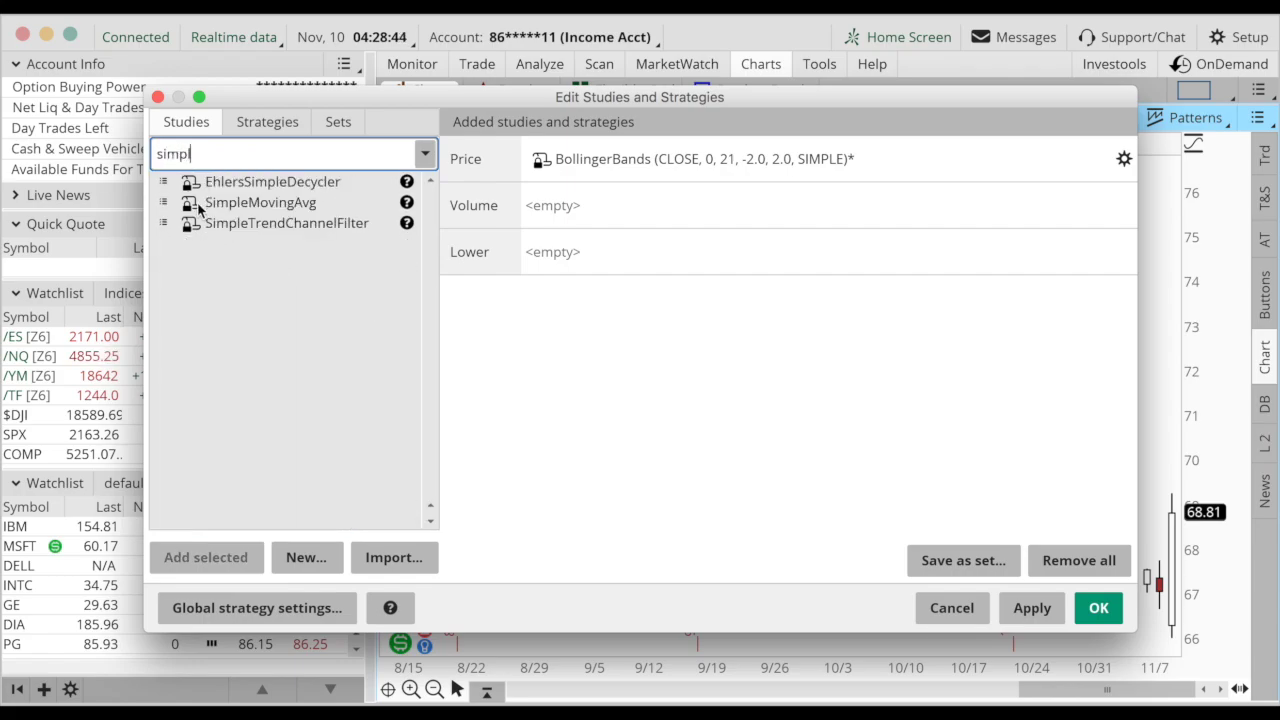
{"action": "left_click", "coordinate": [300, 204]}
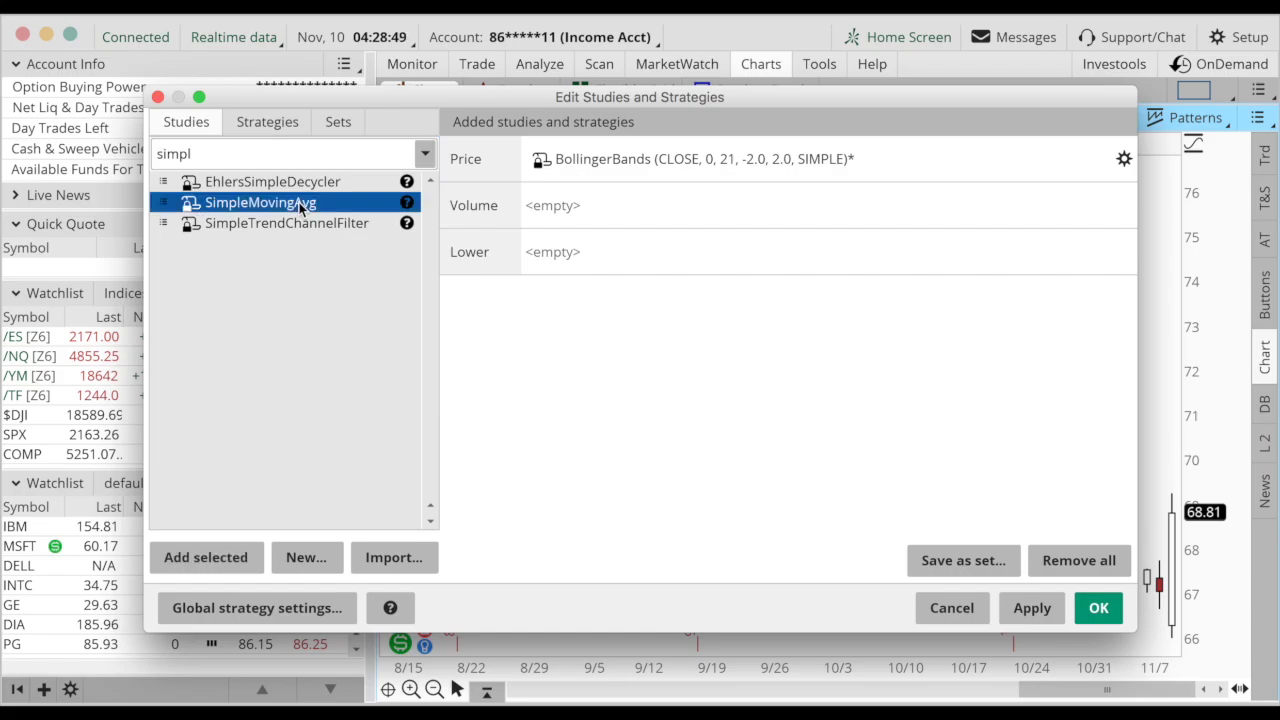
{"action": "left_click", "coordinate": [197, 567]}
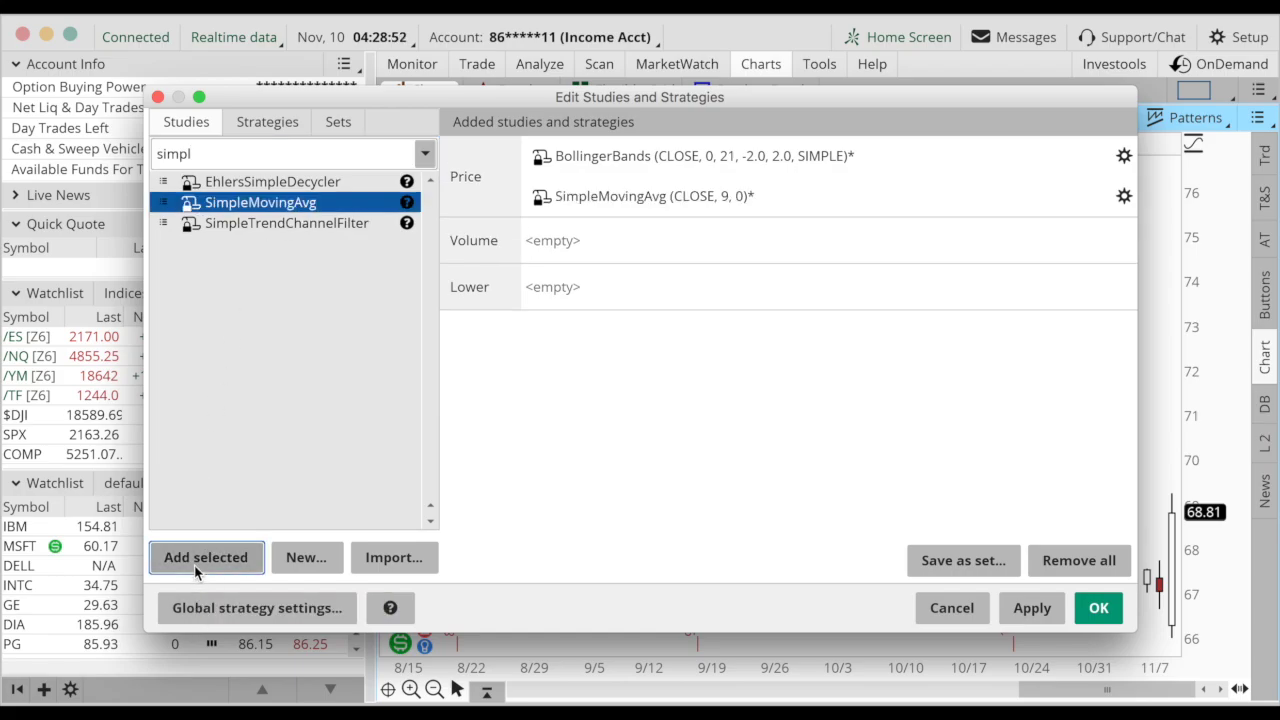
Customize the added SimpleMovingAvg study with a length of 2 and a red line
{"action": "left_click", "coordinate": [655, 200]}
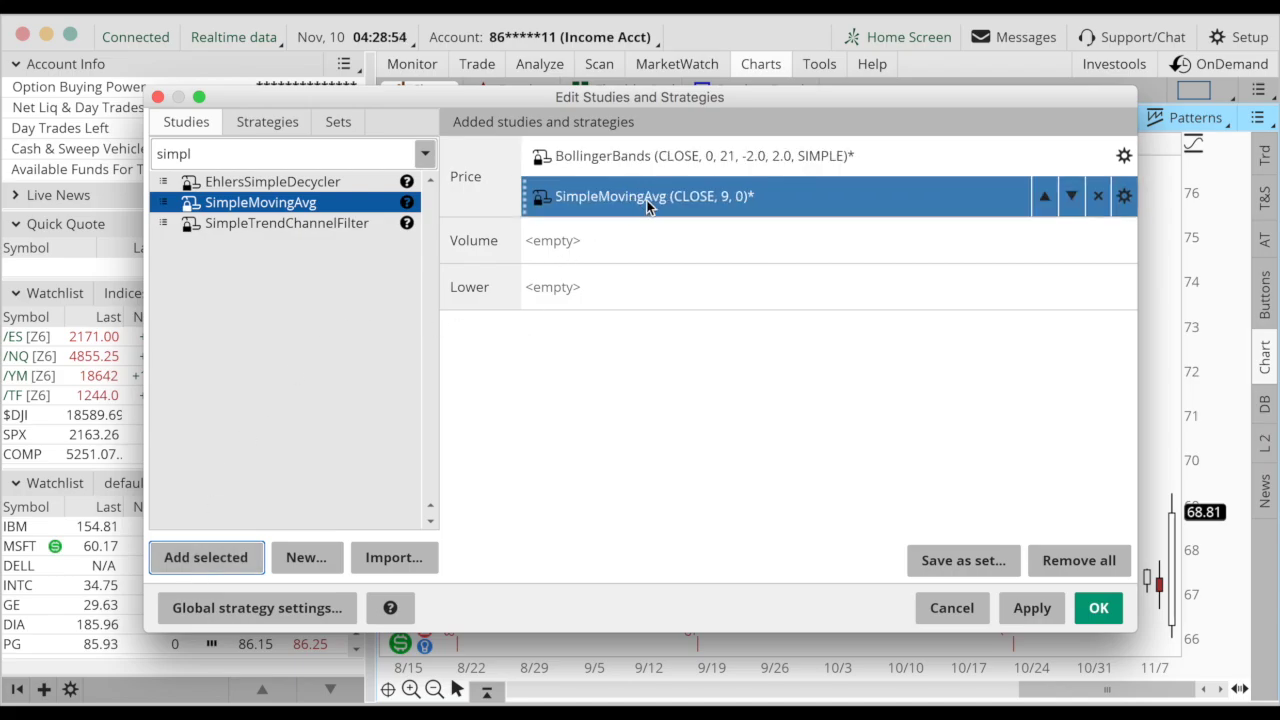
{"action": "left_click", "coordinate": [1124, 197]}
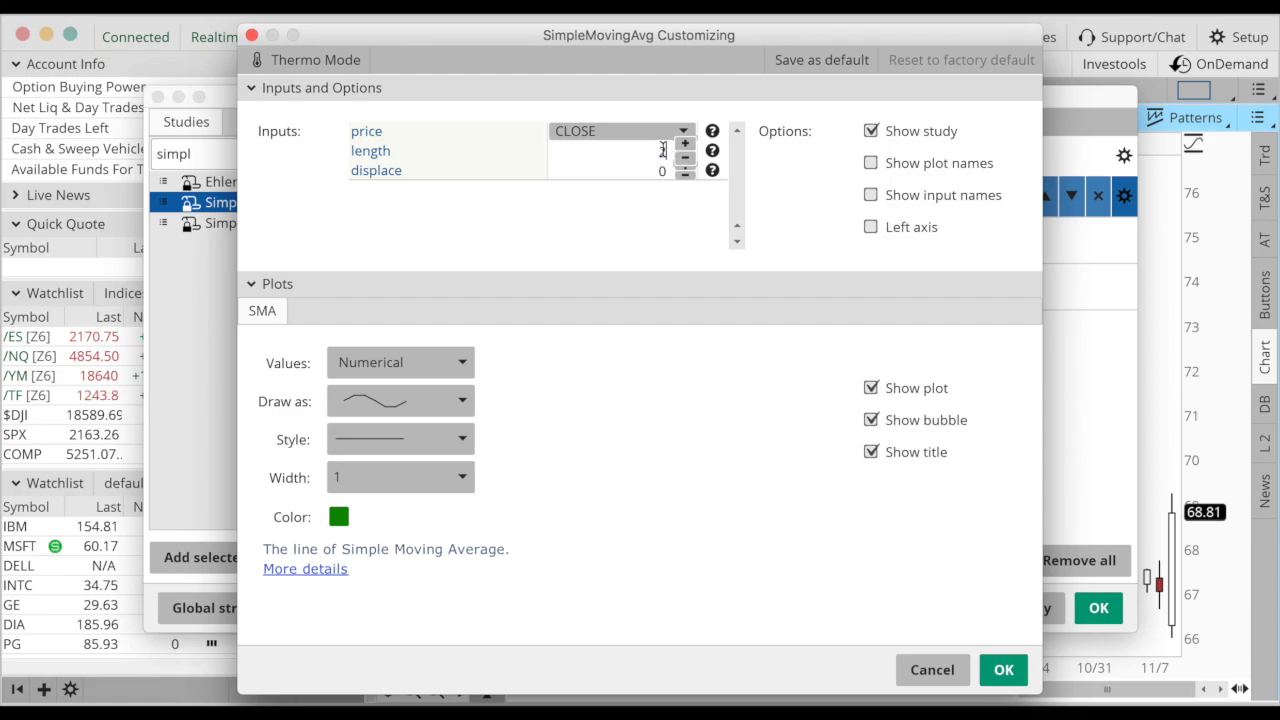
{"action": "key", "text": "Tab"}
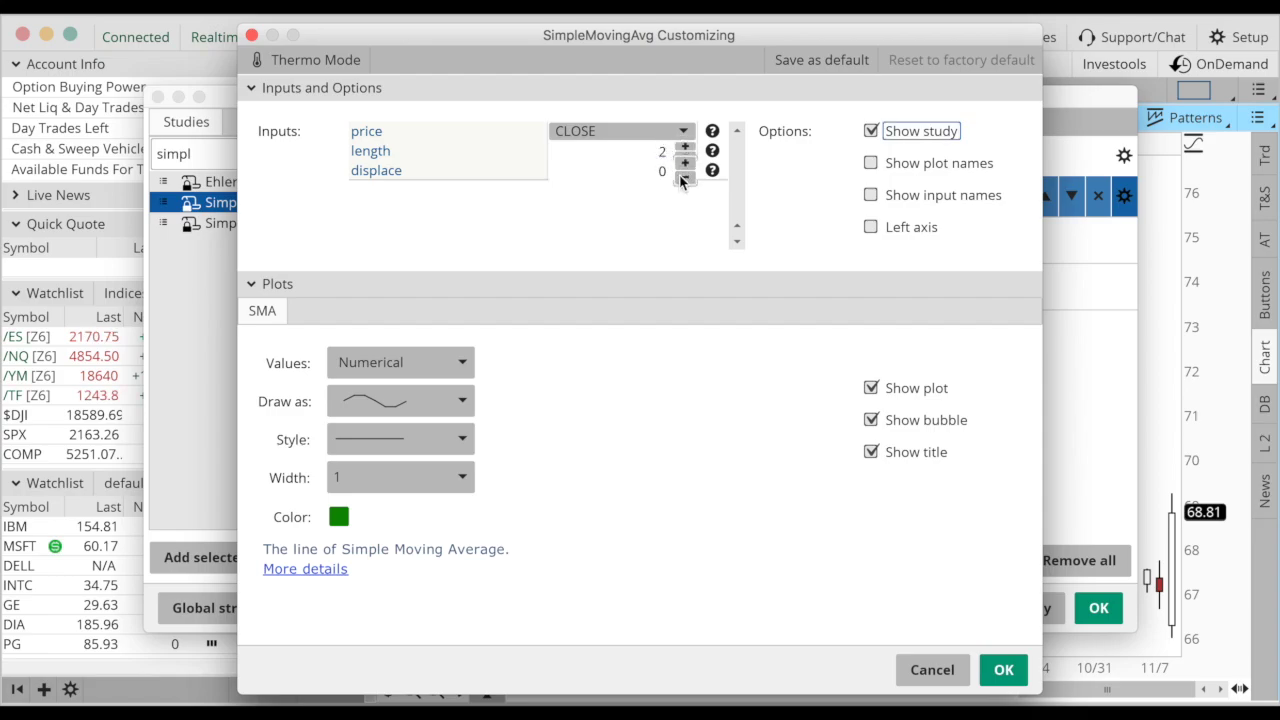
{"action": "left_click", "coordinate": [339, 516]}
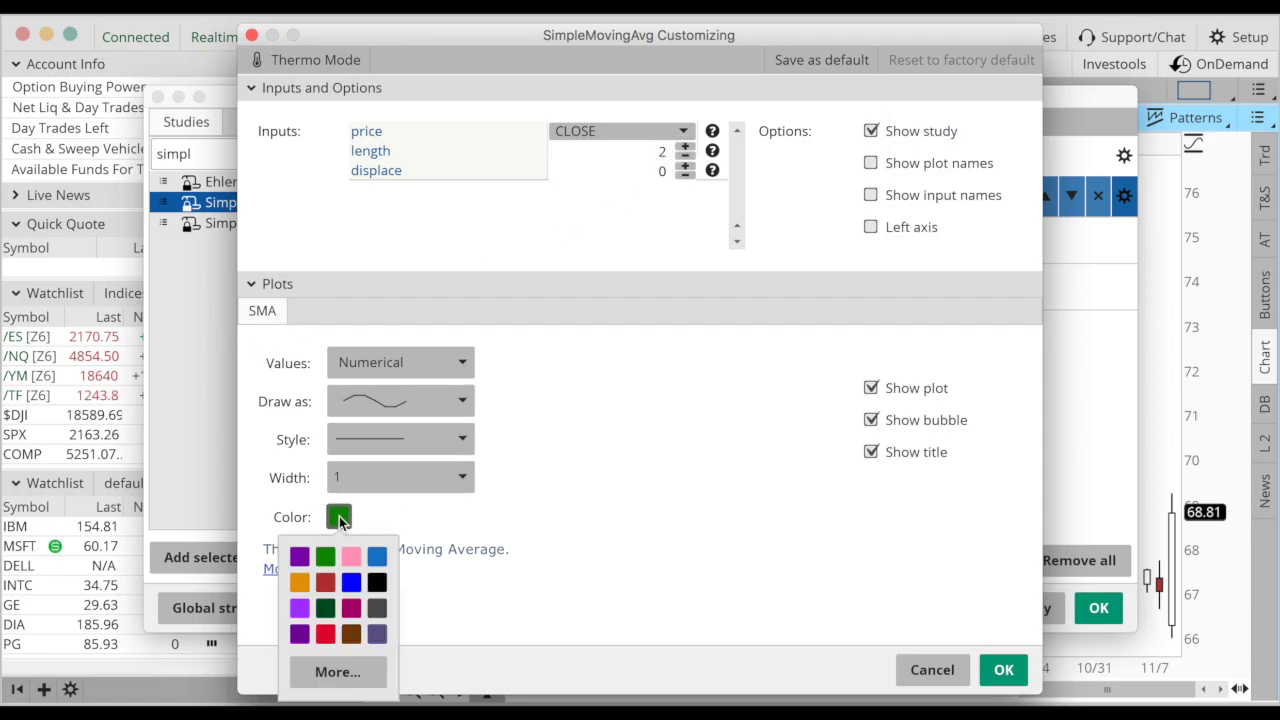
{"action": "left_click", "coordinate": [326, 634]}
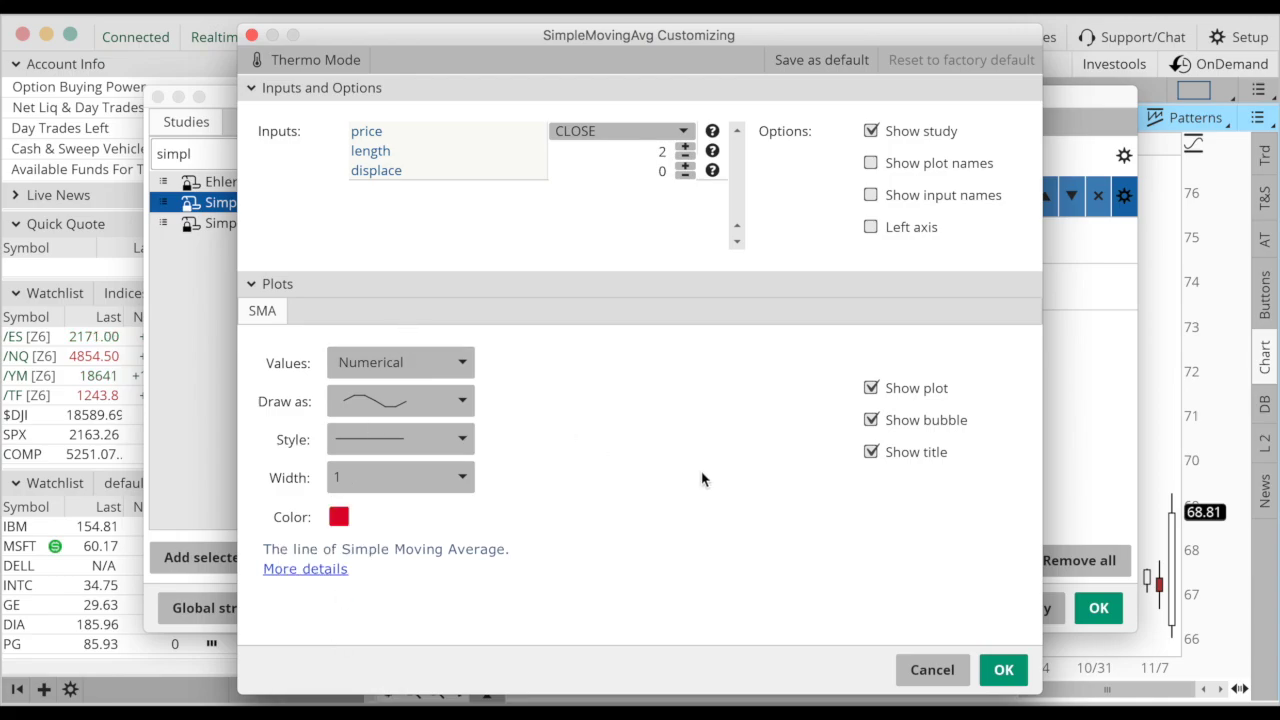
{"action": "left_click", "coordinate": [1003, 669]}
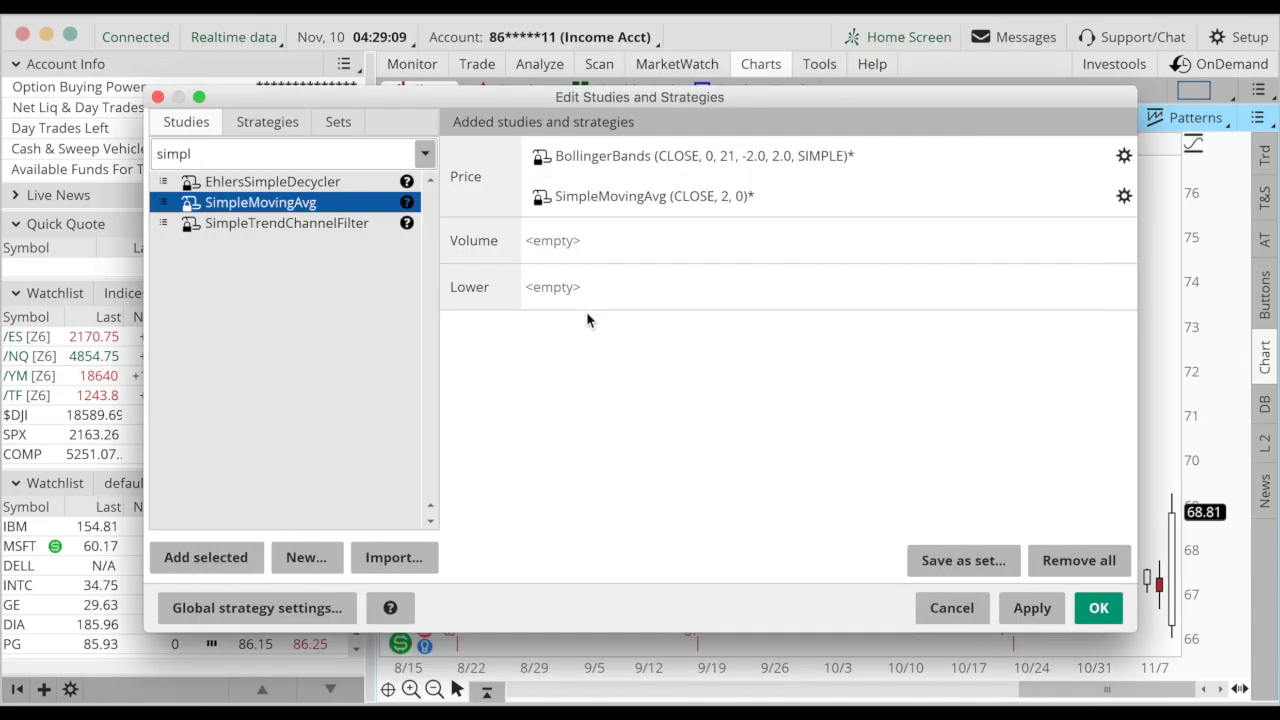
Add a second SimpleMovingAvg study with length 3 and displace -3, and confirm the studies for the chart
{"action": "left_click", "coordinate": [240, 562]}
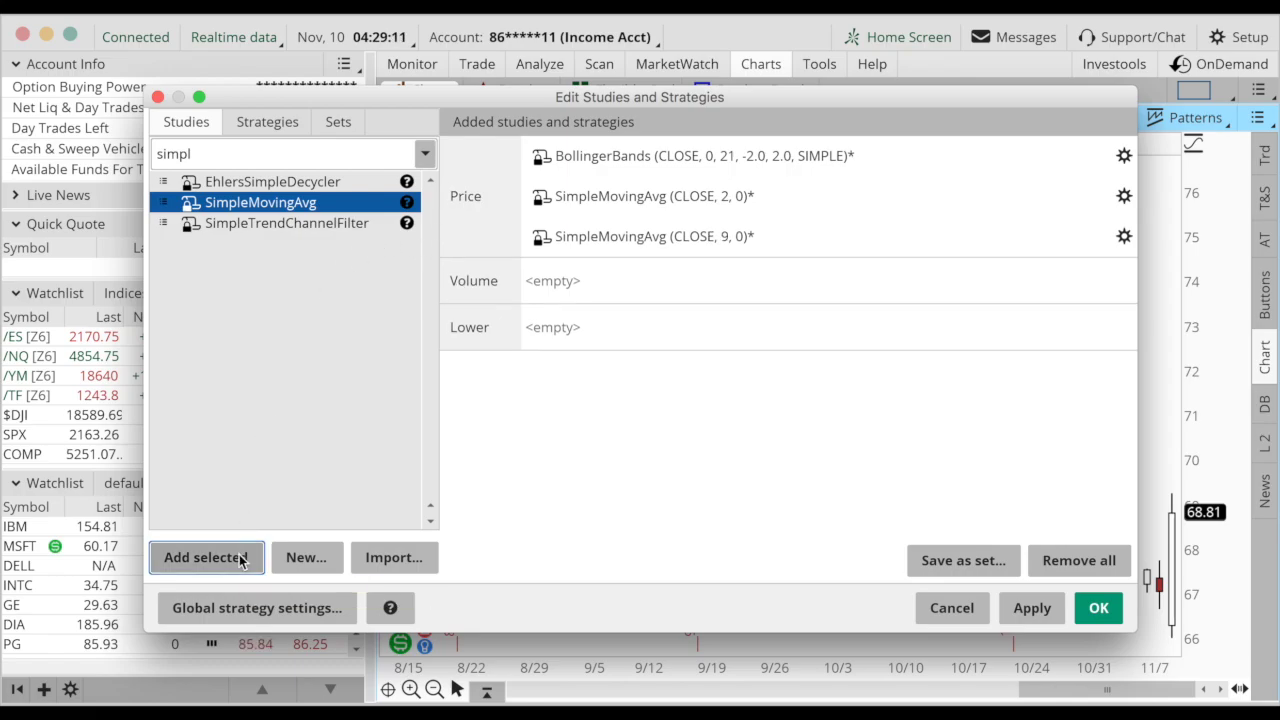
{"action": "left_click", "coordinate": [1124, 238]}
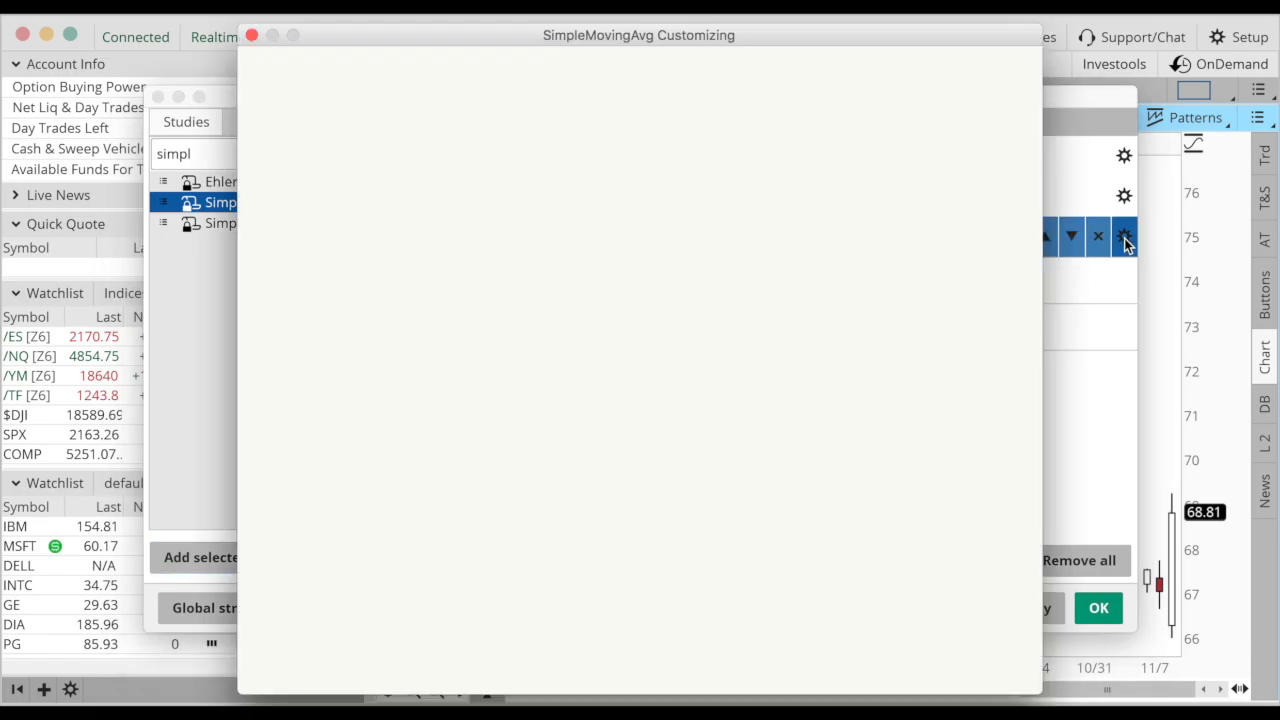
{"action": "left_click", "coordinate": [662, 152]}
{"action": "double_click", "coordinate": [662, 151]}
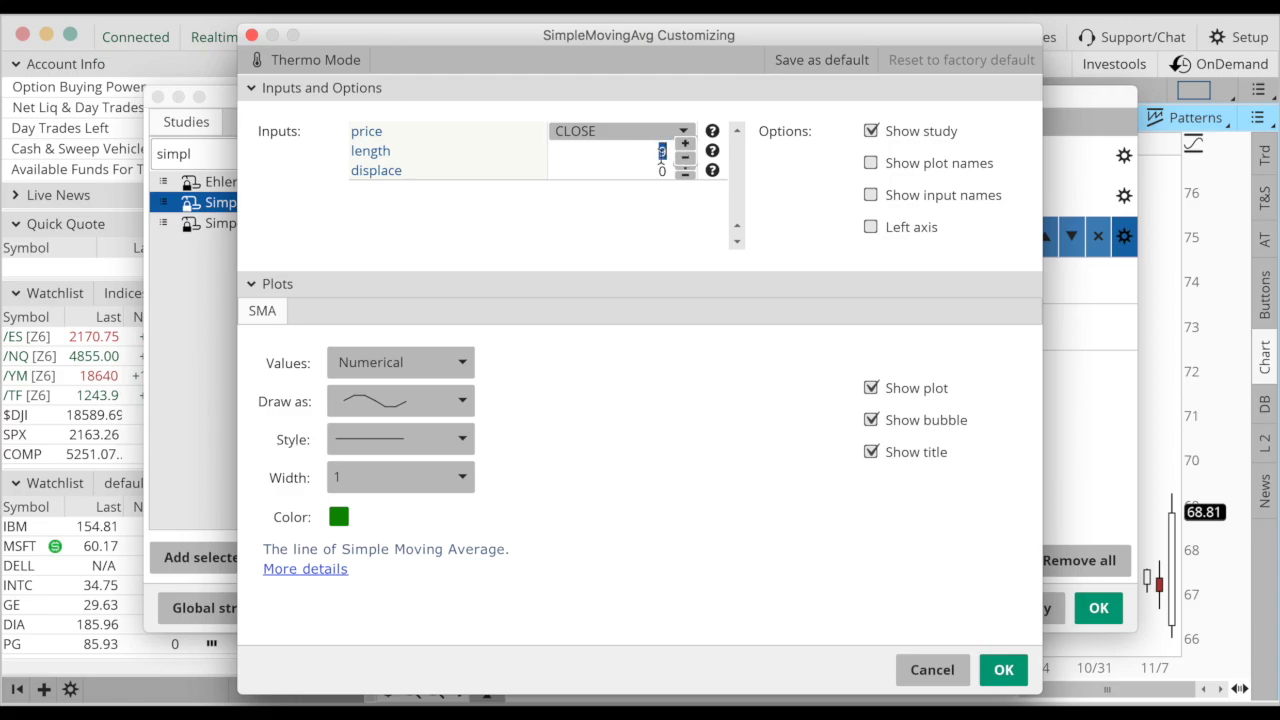
{"action": "type", "text": "3"}
{"action": "key", "text": "Tab"}
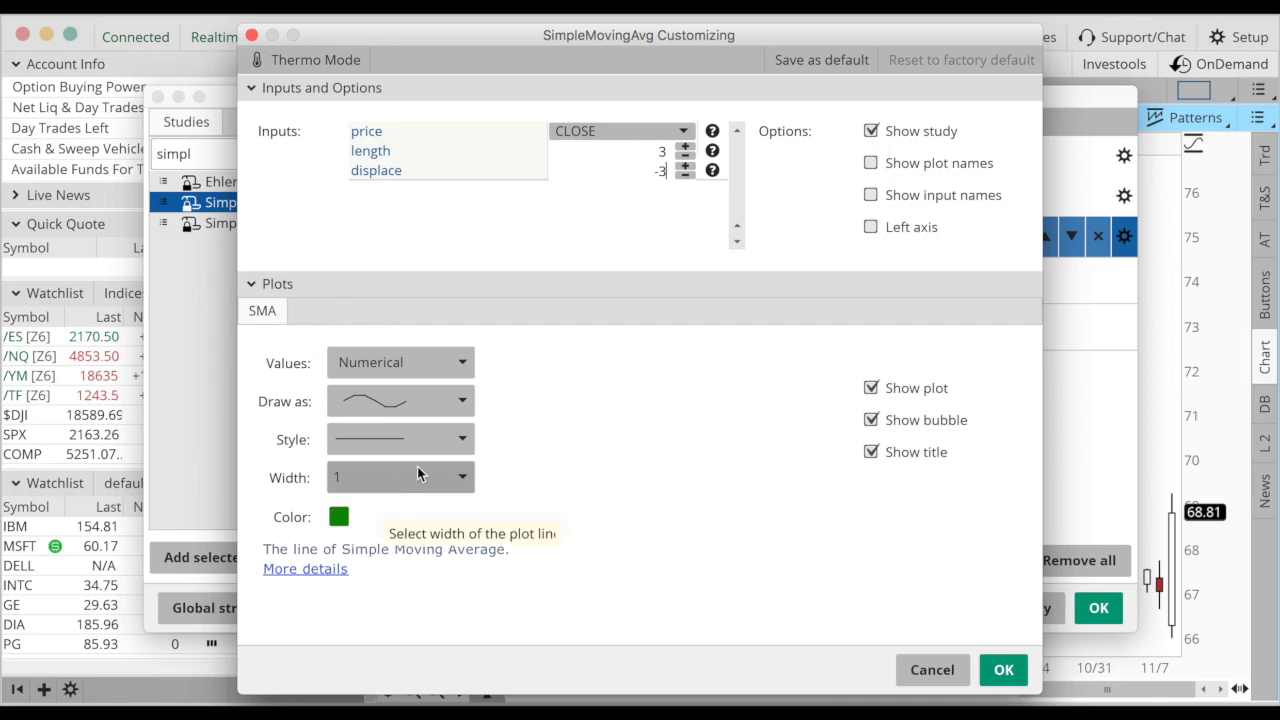
{"action": "left_click", "coordinate": [985, 670]}
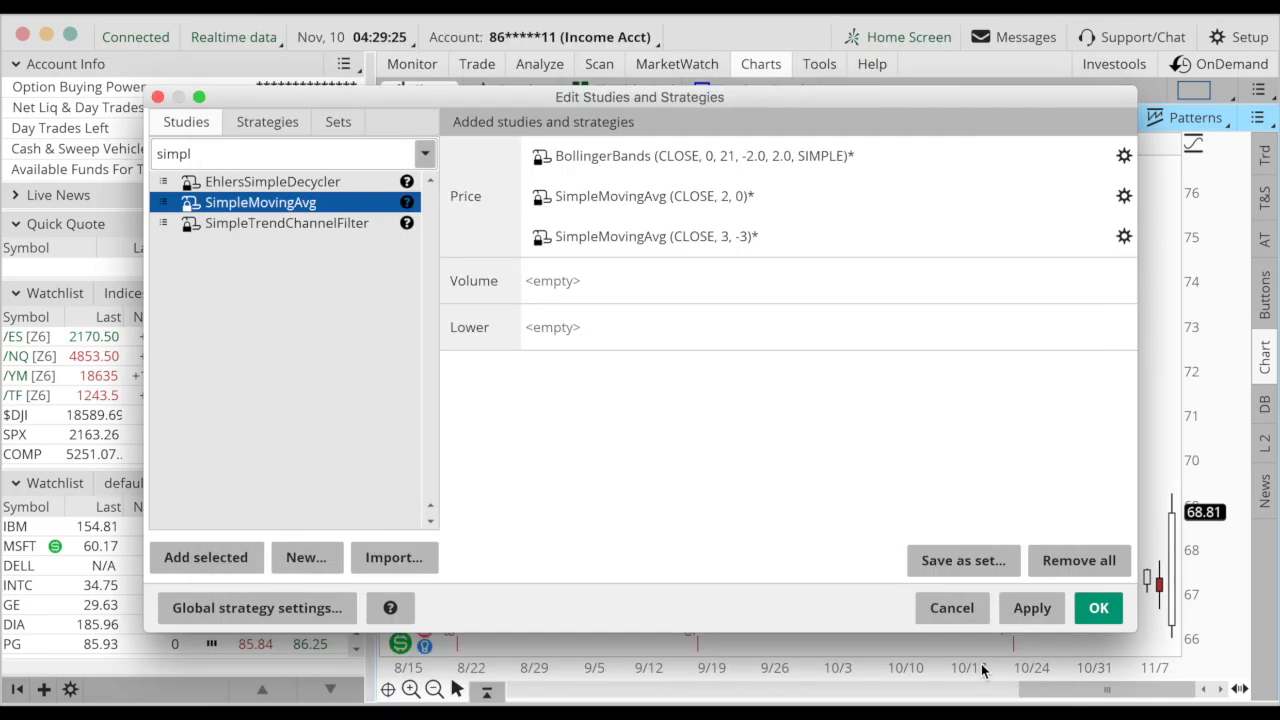
{"action": "left_click", "coordinate": [1099, 609]}
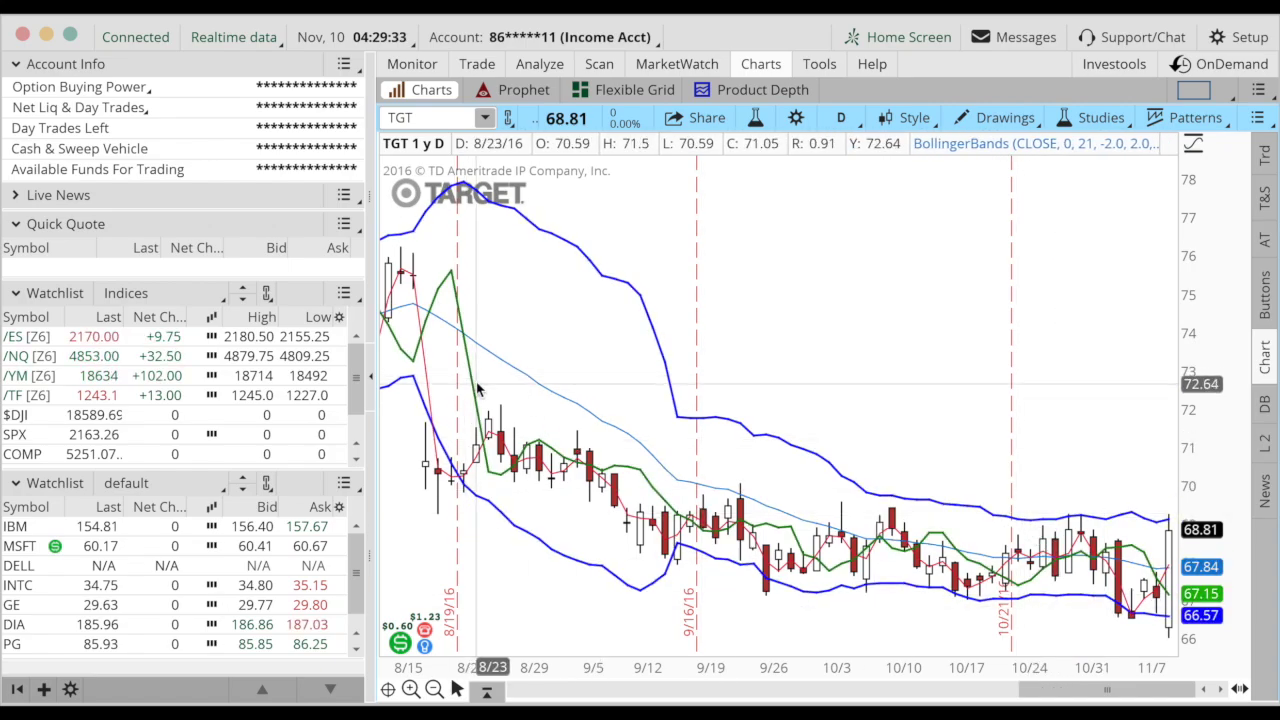
Reopen the chart's studies for editing and set the line width of the length-2 SimpleMovingAvg to 2
{"action": "left_click", "coordinate": [1104, 110]}
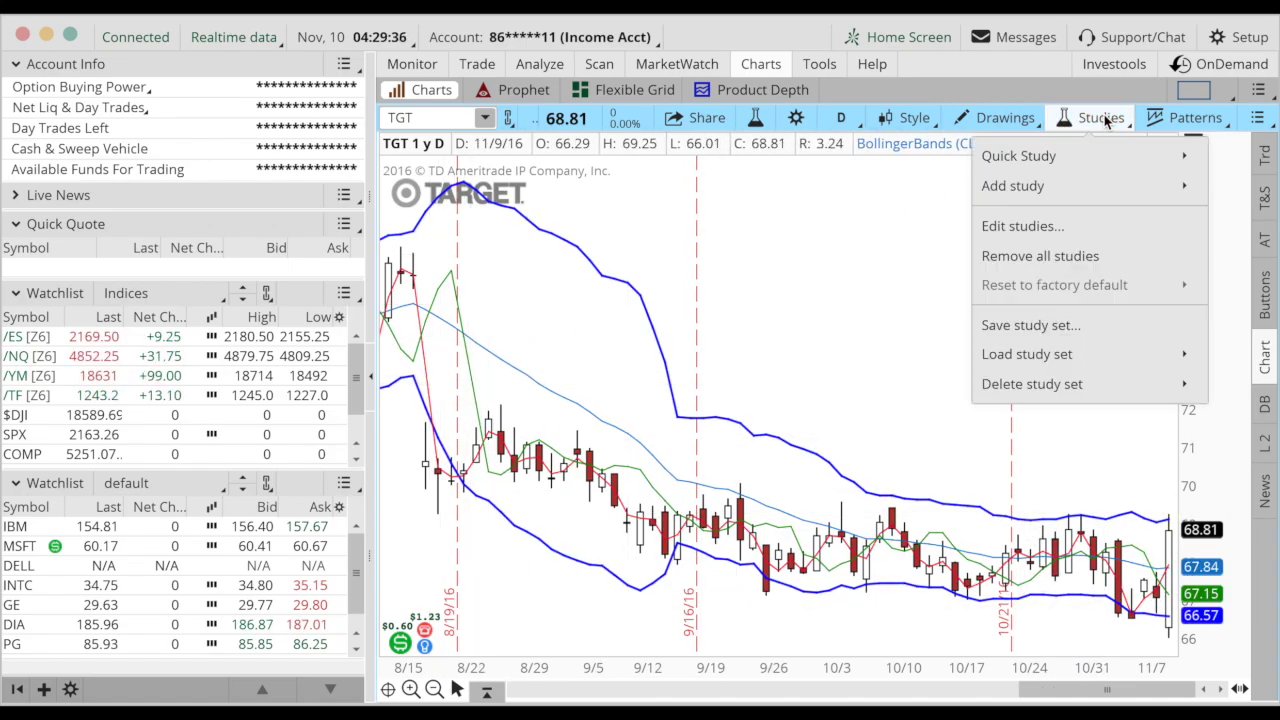
{"action": "left_click", "coordinate": [1022, 226]}
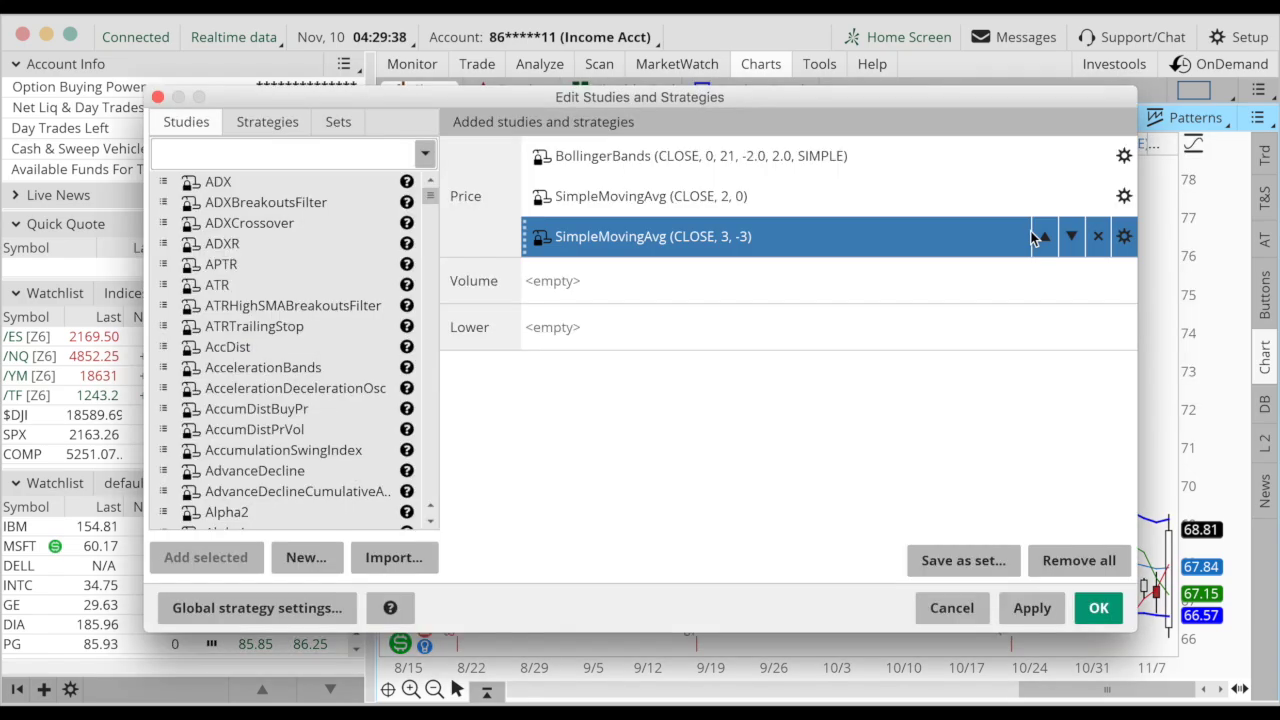
{"action": "left_click", "coordinate": [1122, 196]}
{"action": "left_click", "coordinate": [415, 486]}
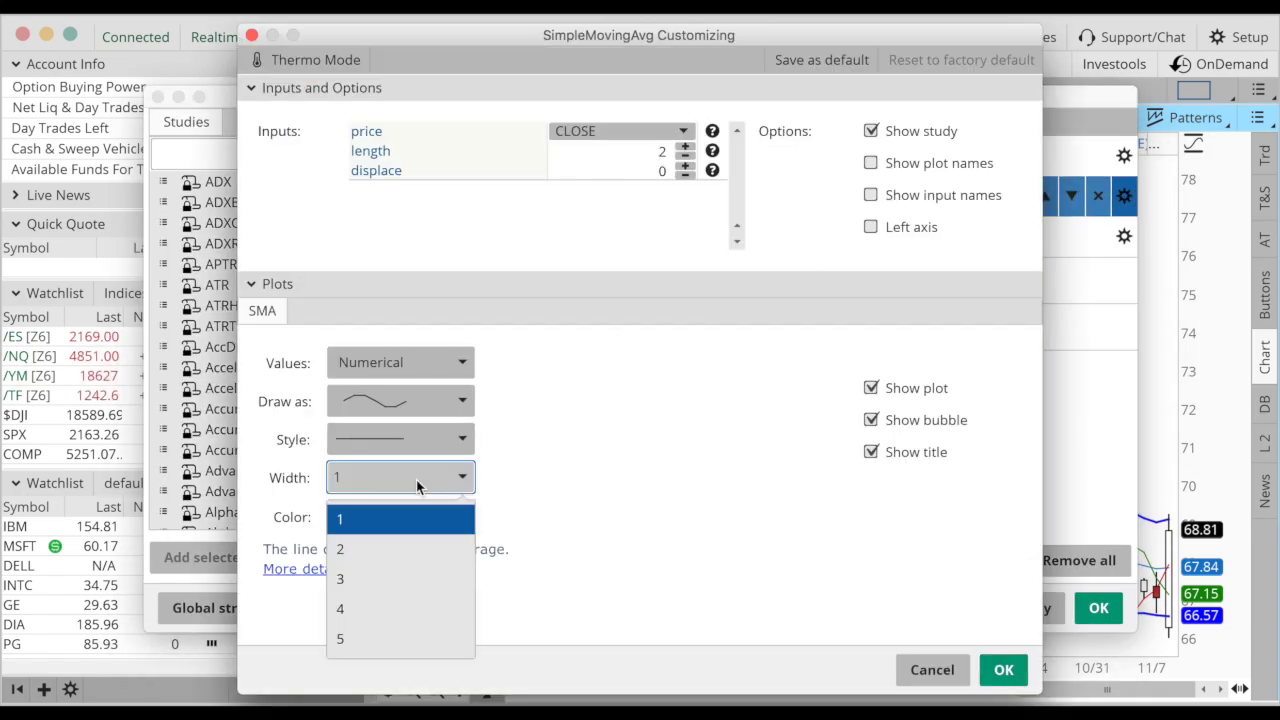
{"action": "left_click", "coordinate": [404, 549]}
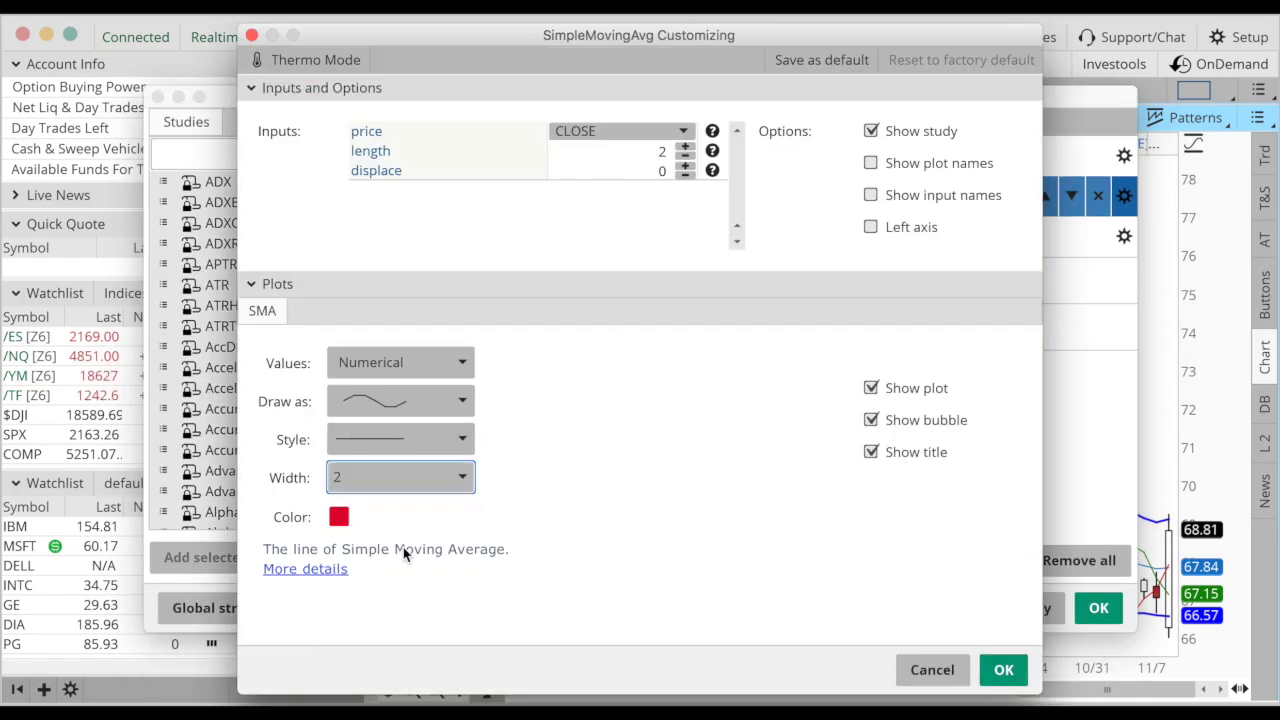
{"action": "left_click", "coordinate": [990, 665]}
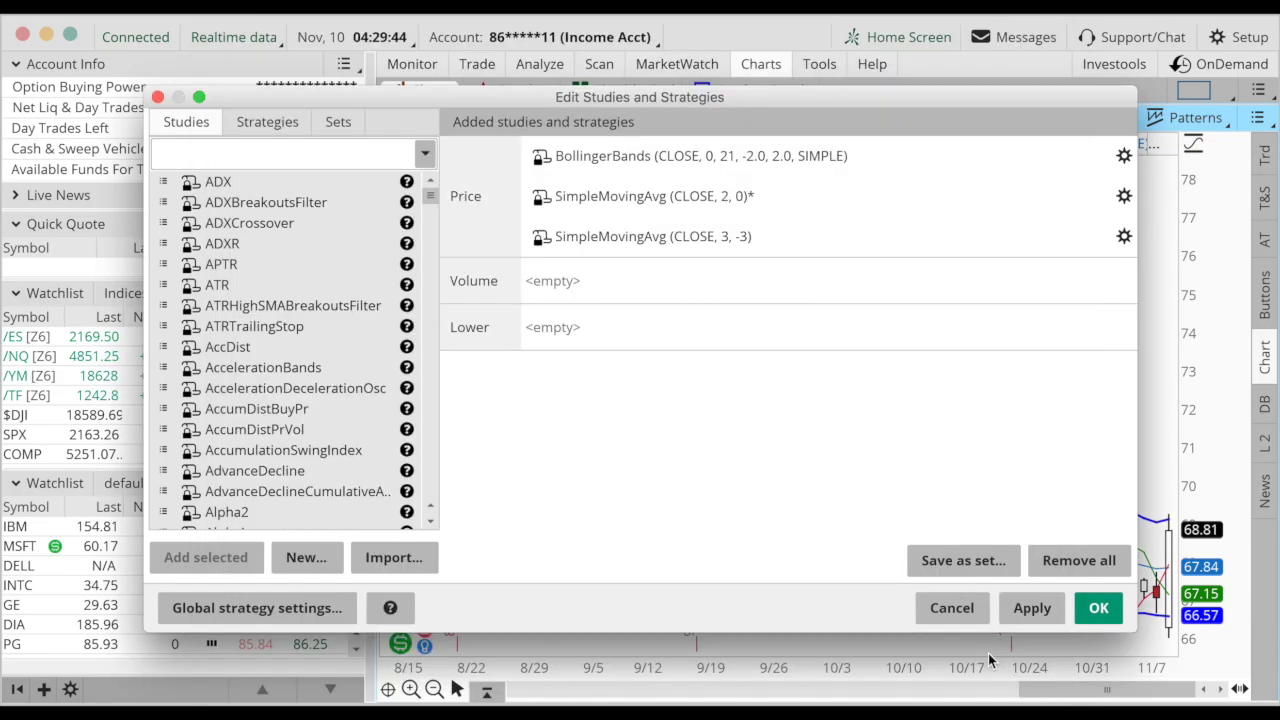
Set the line width of the SimpleMovingAvg with displace -3 to 2, and confirm the study changes
{"action": "left_click", "coordinate": [1122, 244]}
{"action": "left_click", "coordinate": [396, 490]}
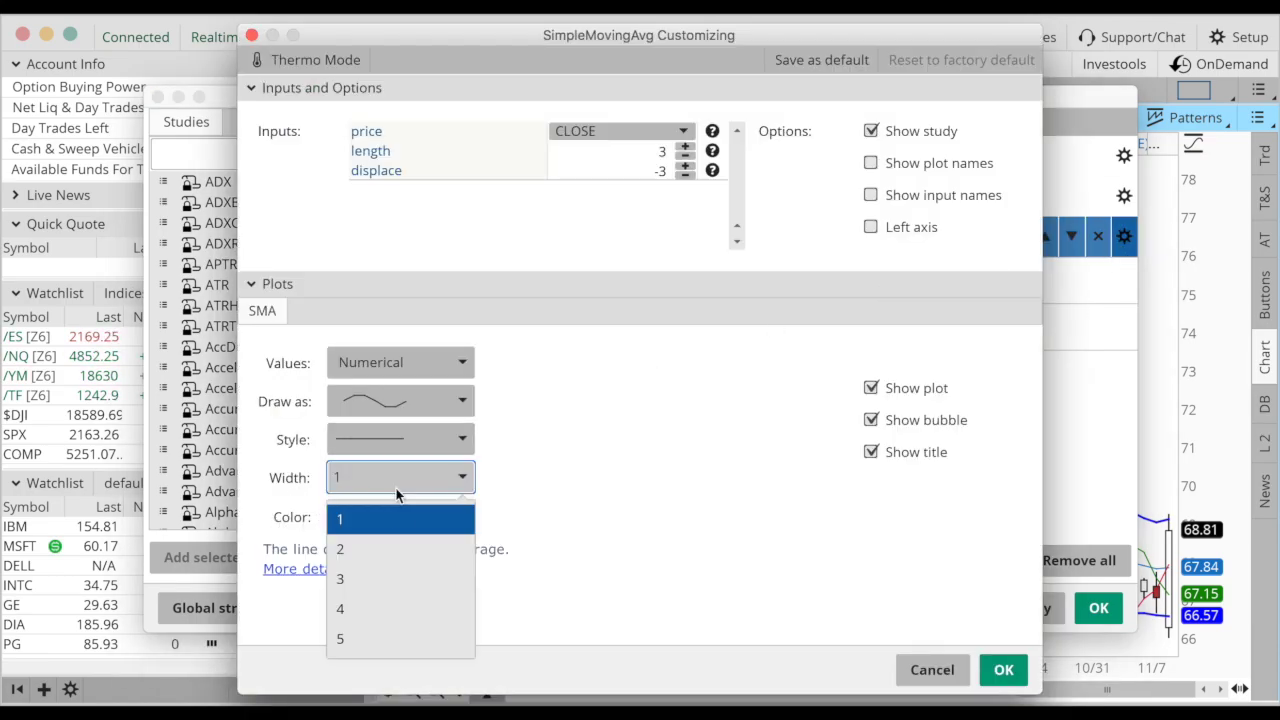
{"action": "left_click", "coordinate": [393, 547]}
{"action": "left_click", "coordinate": [1004, 672]}
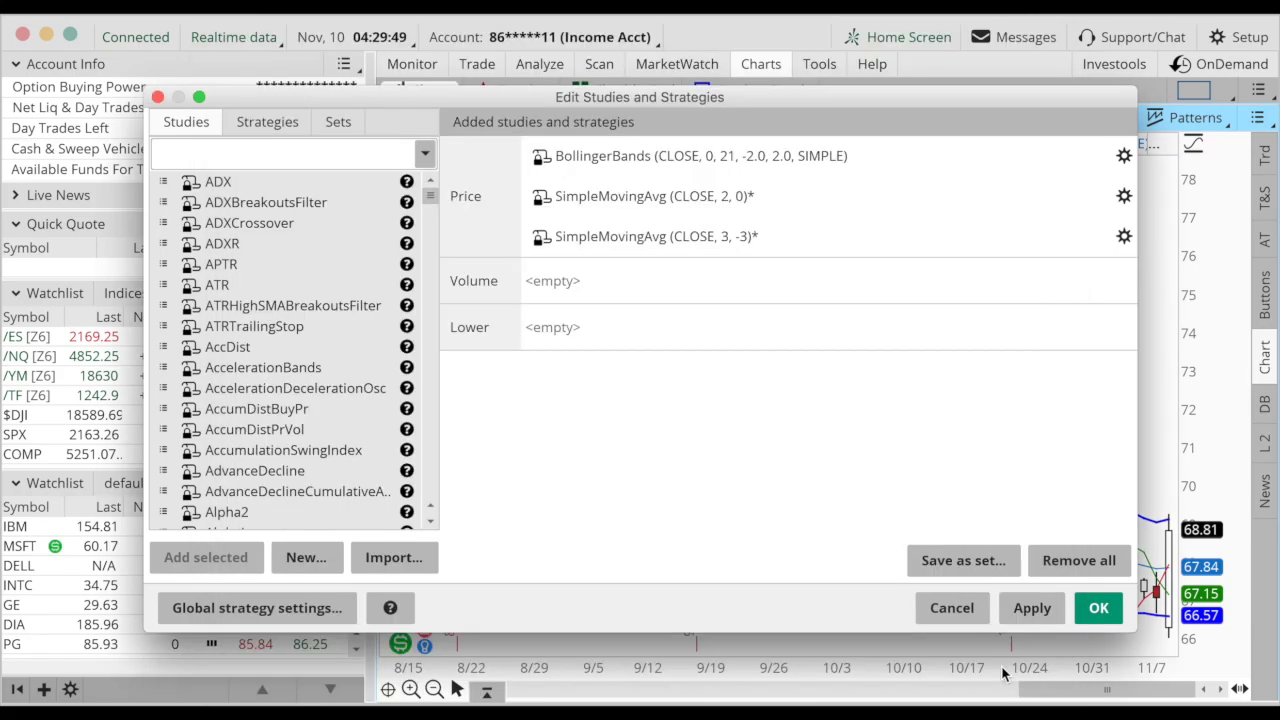
{"action": "left_click", "coordinate": [1100, 610]}
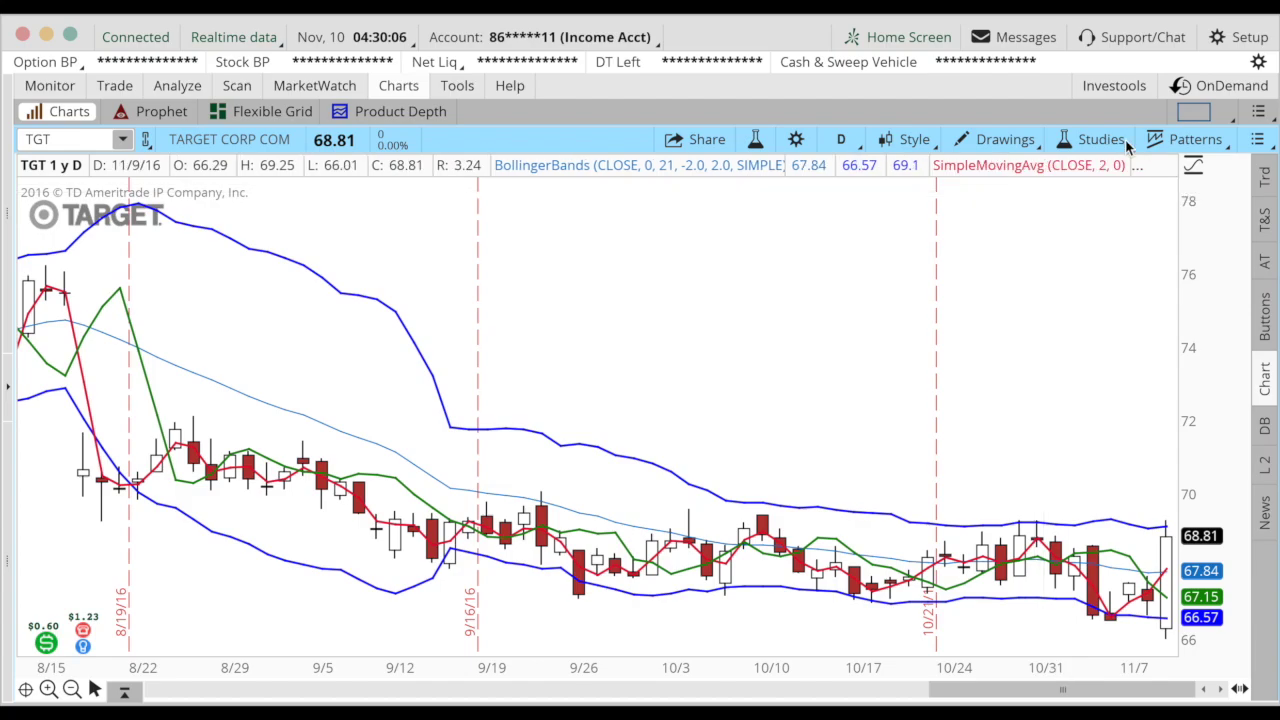
{"action": "left_click", "coordinate": [1224, 37]}
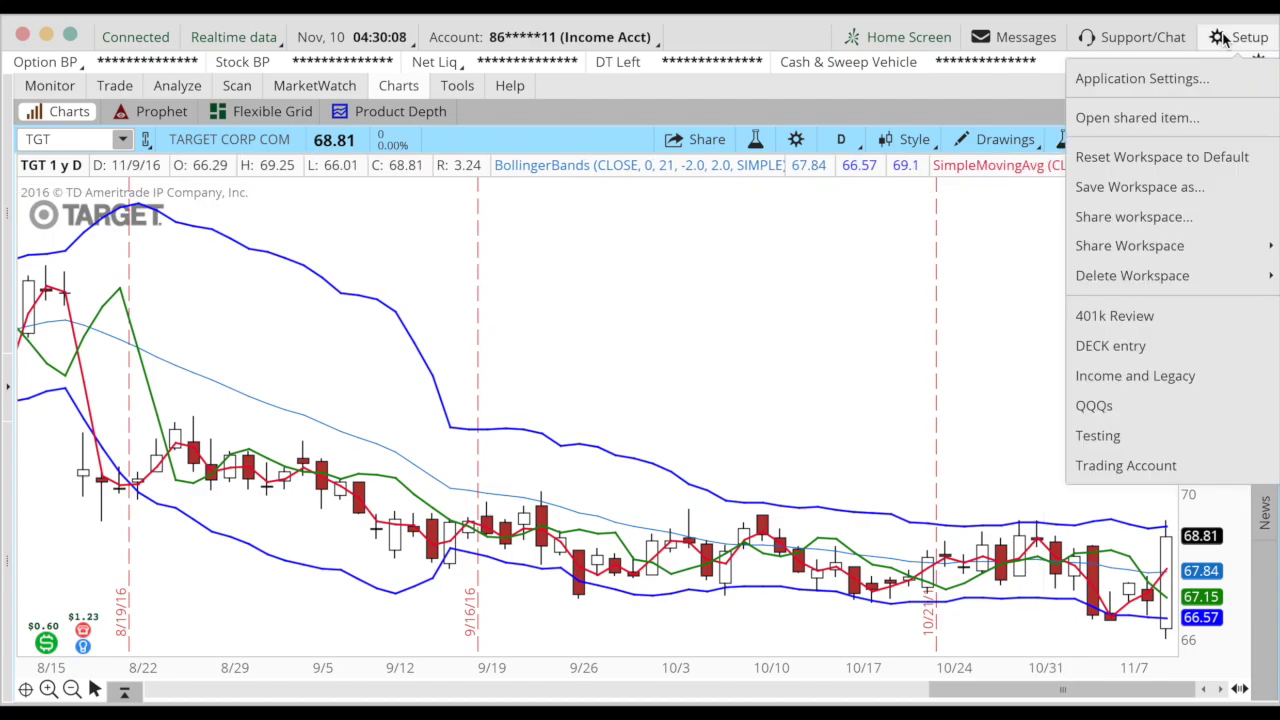
{"action": "left_click", "coordinate": [1170, 191]}
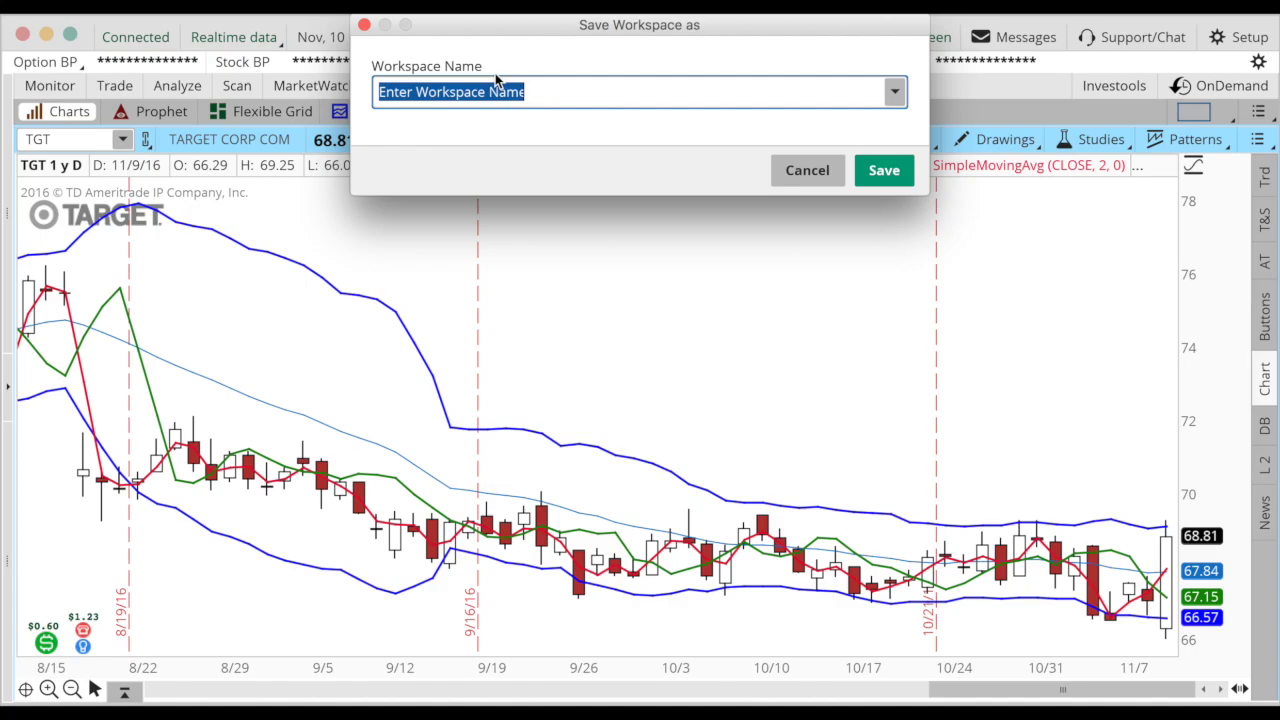
{"action": "left_click", "coordinate": [788, 170]}
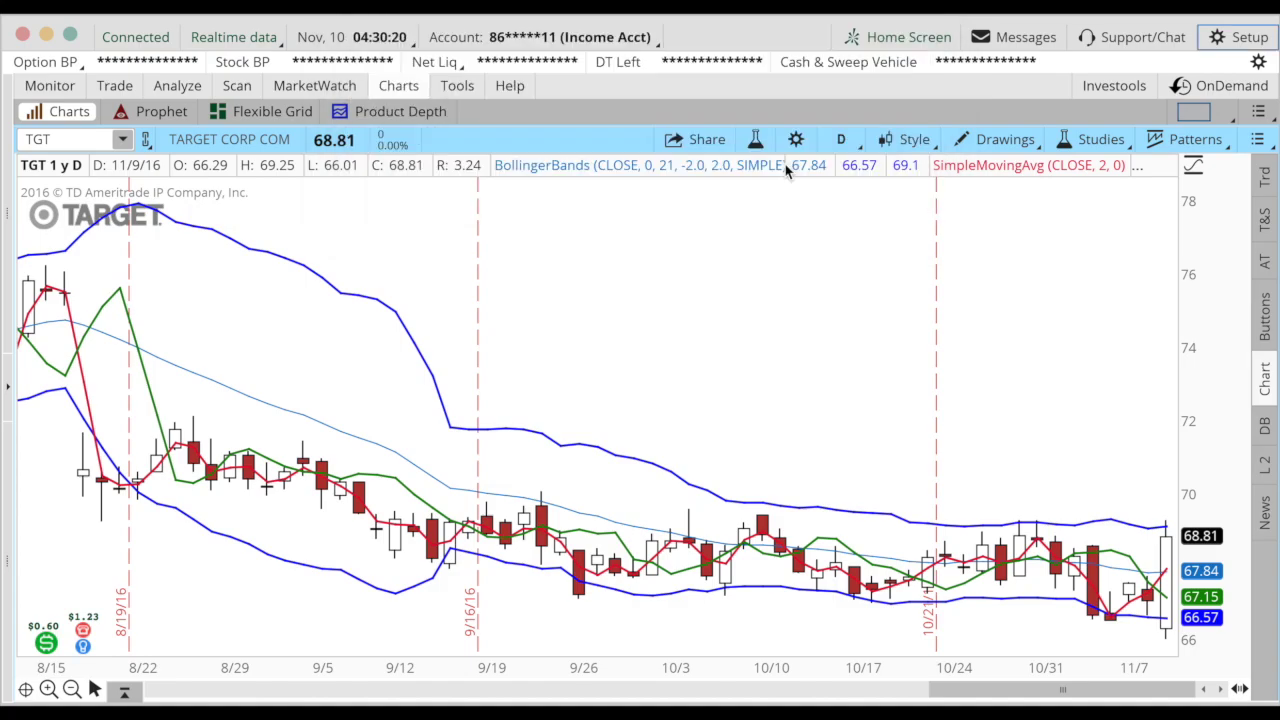